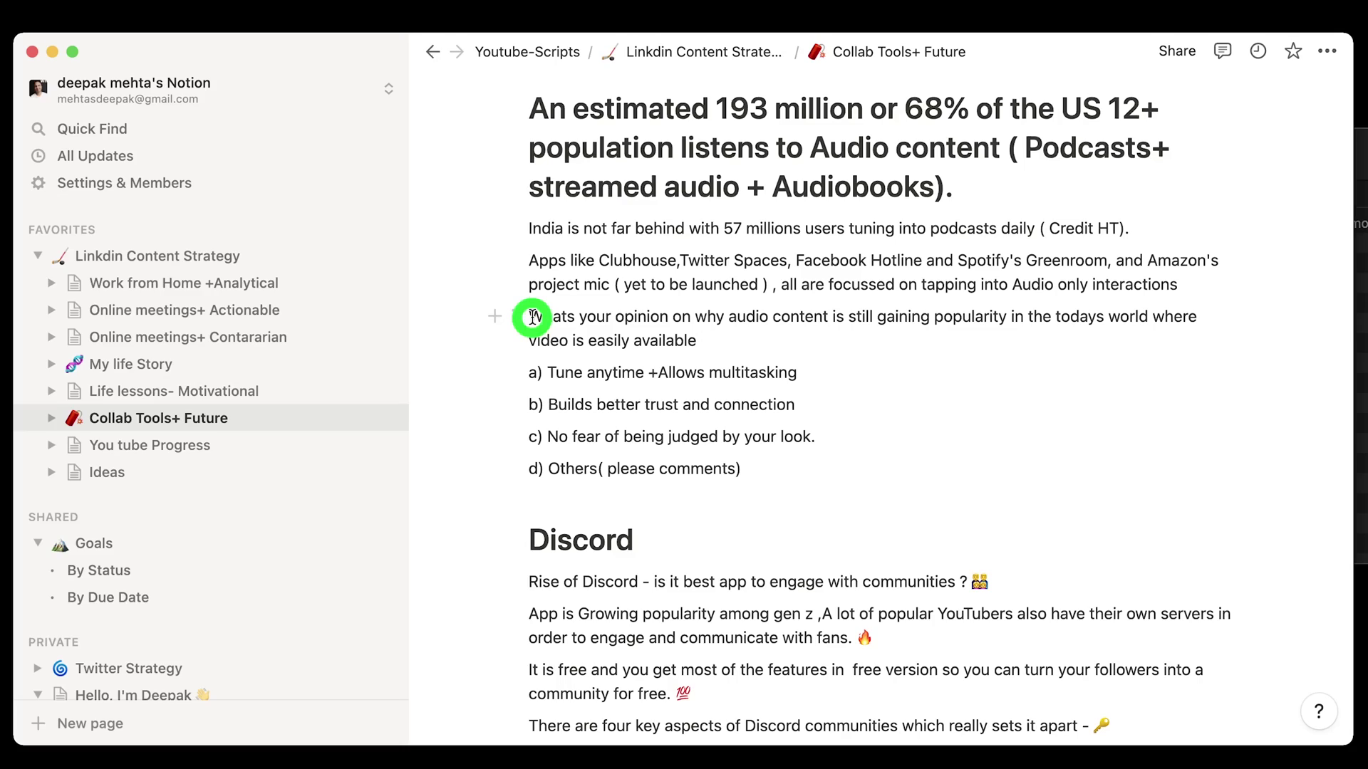
Copy the audio poll question and Discord intro blocks to the end of Collab Tools+ Future.
{"action": "left_click_drag", "start_coordinate": [533, 317], "coordinate": [588, 405]}
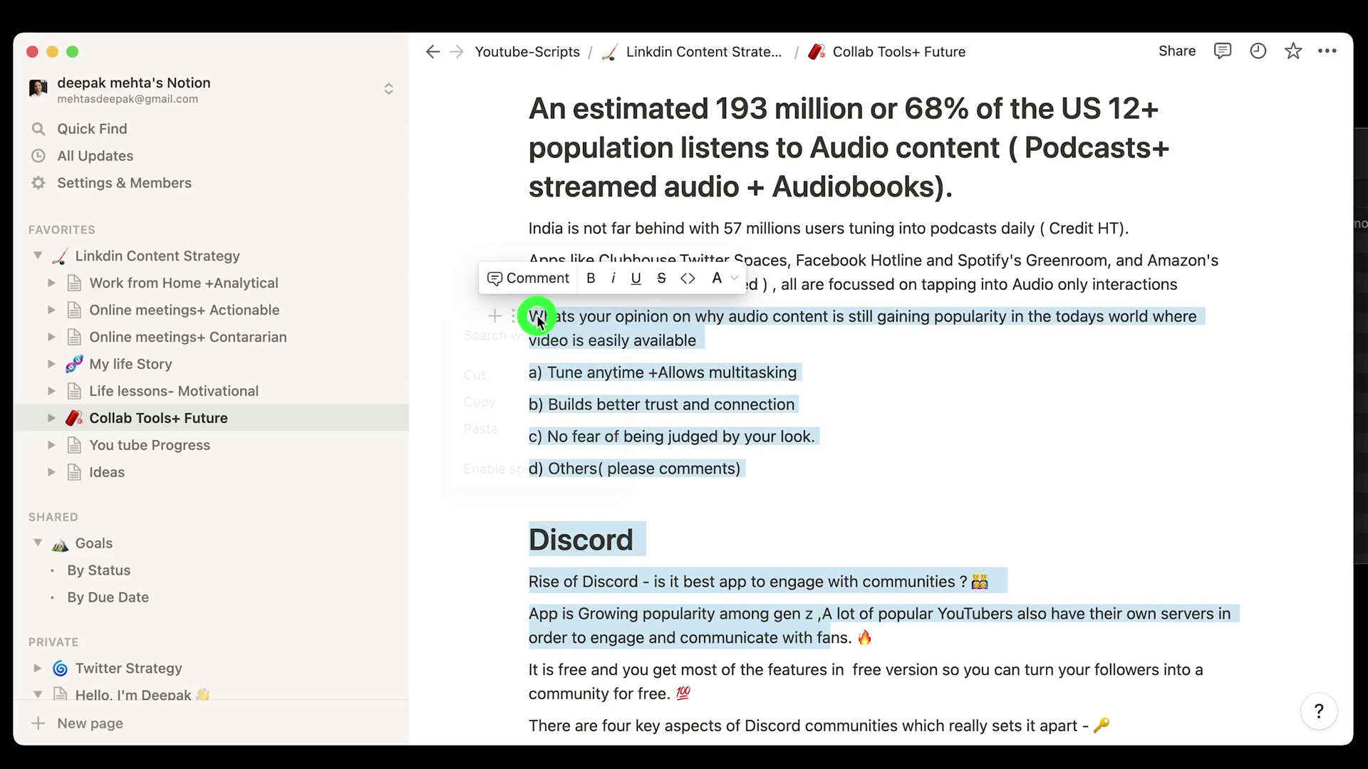
{"action": "scroll", "coordinate": [540, 411], "scroll_direction": "down", "scroll_amount": 10}
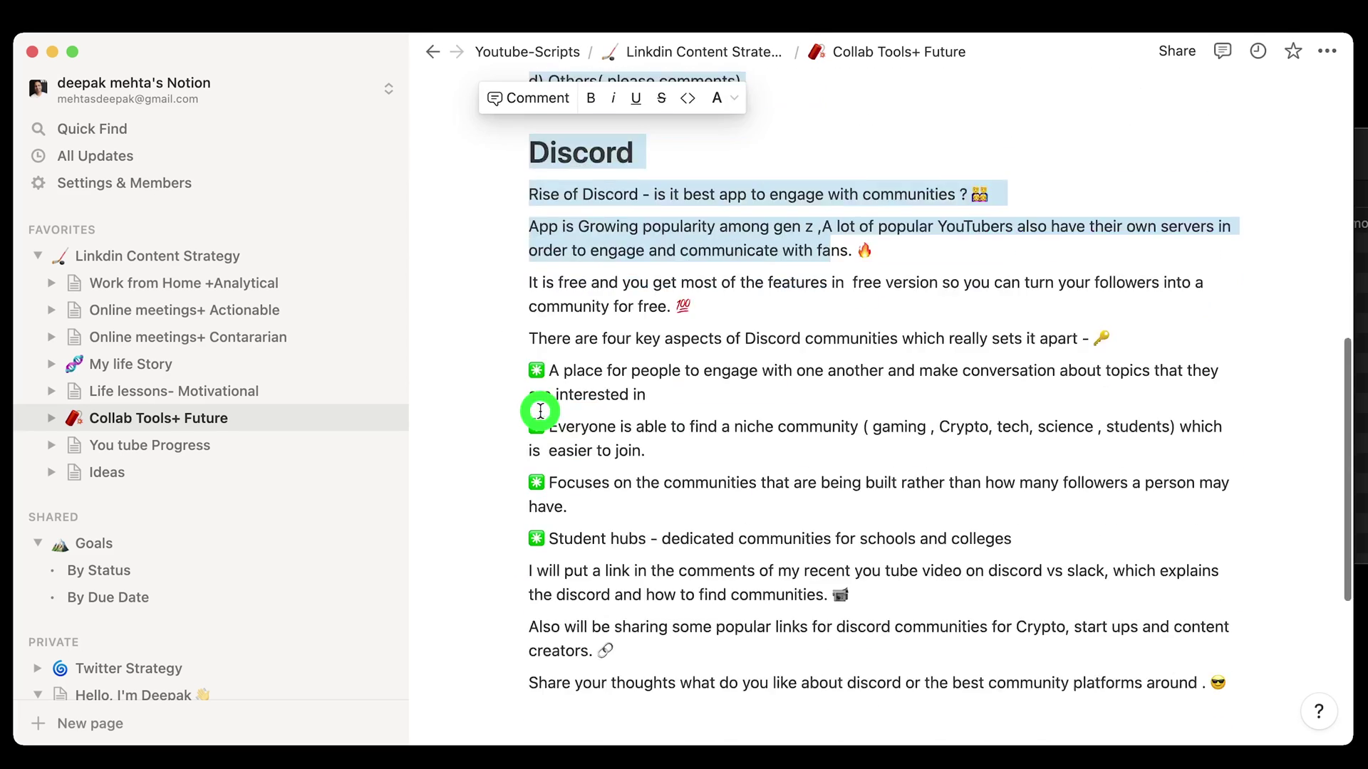
{"action": "left_click", "coordinate": [583, 518]}
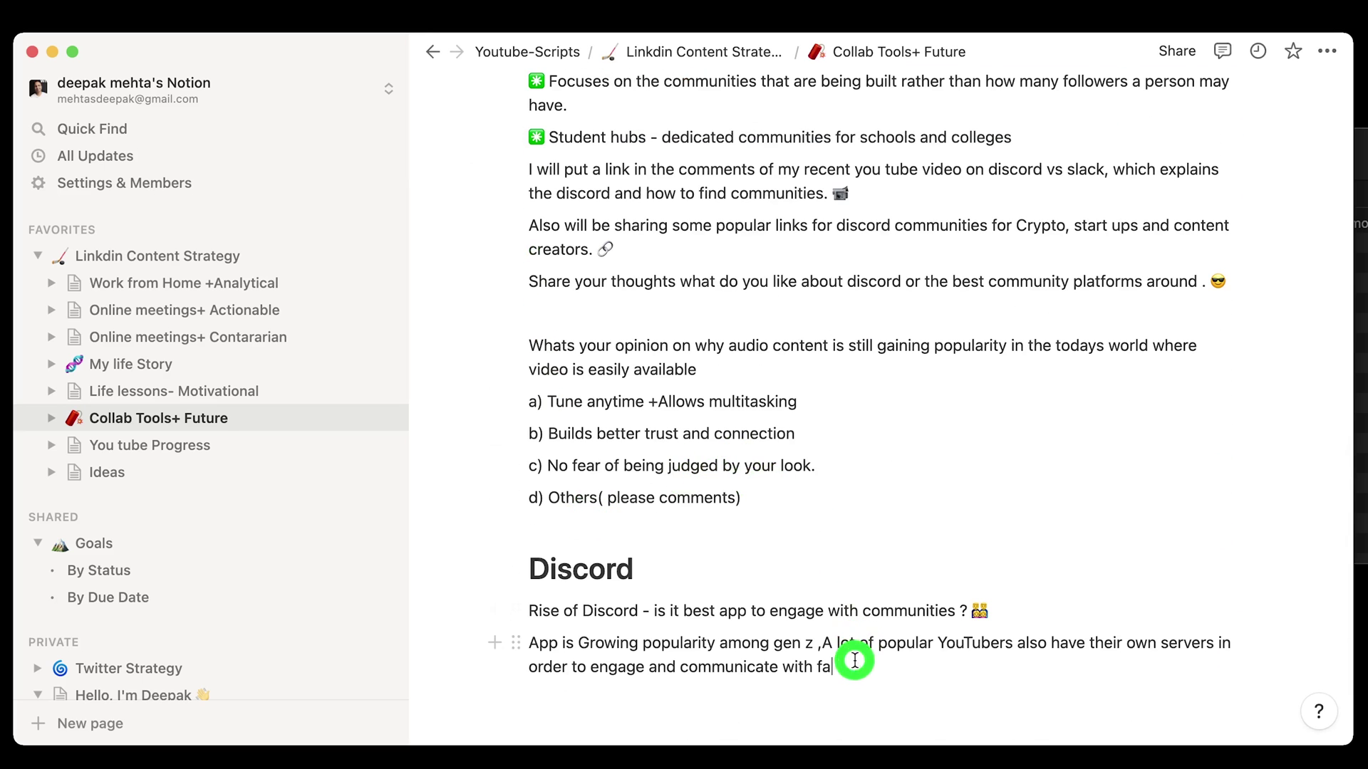
{"action": "left_click_drag", "start_coordinate": [855, 661], "coordinate": [515, 328]}
{"action": "scroll", "coordinate": [674, 349], "scroll_direction": "up", "scroll_amount": 2}
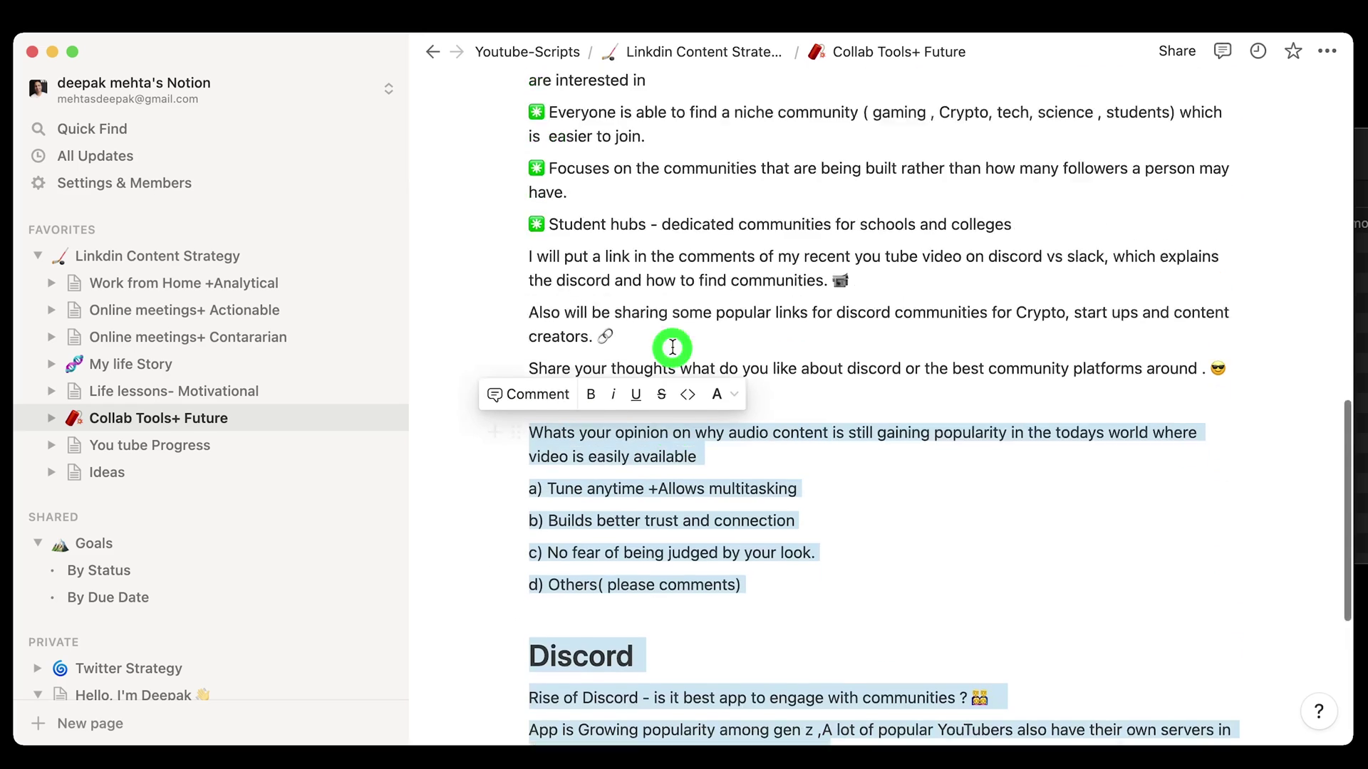
{"action": "scroll", "coordinate": [675, 349], "scroll_direction": "down", "scroll_amount": 3}
{"action": "scroll", "coordinate": [673, 347], "scroll_direction": "up", "scroll_amount": 1}
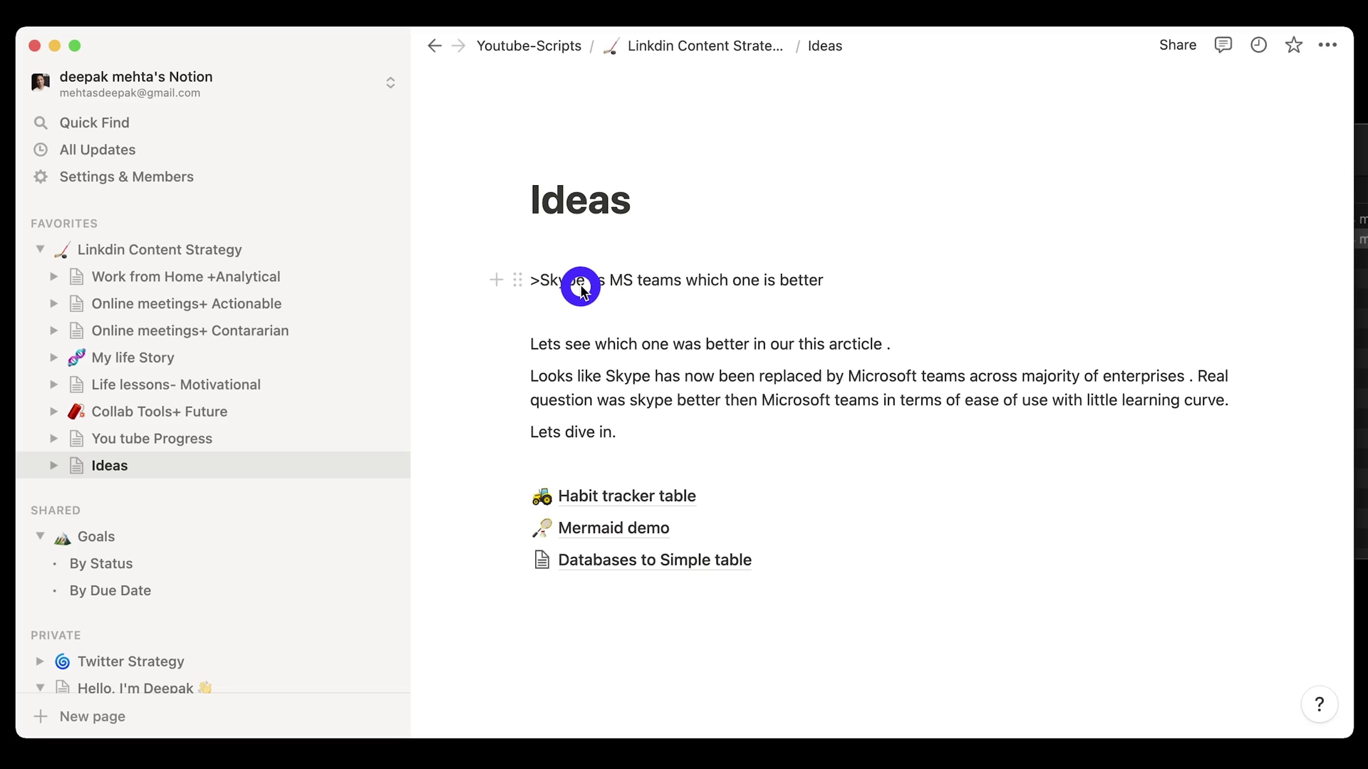
Make the Skype vs MS teams line a toggle, trying and undoing a Toggle heading 1 conversion twice.
{"action": "key", "text": "space"}
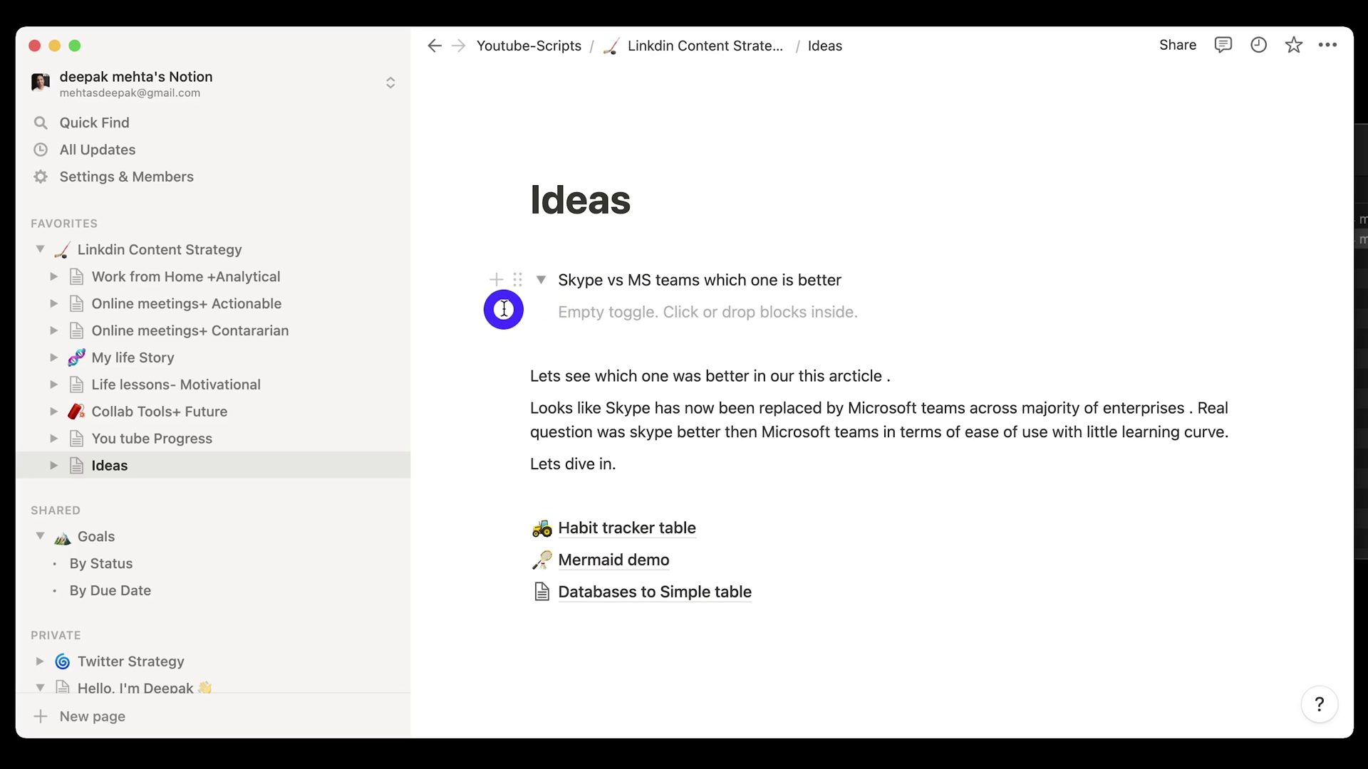
{"action": "left_click", "coordinate": [516, 288]}
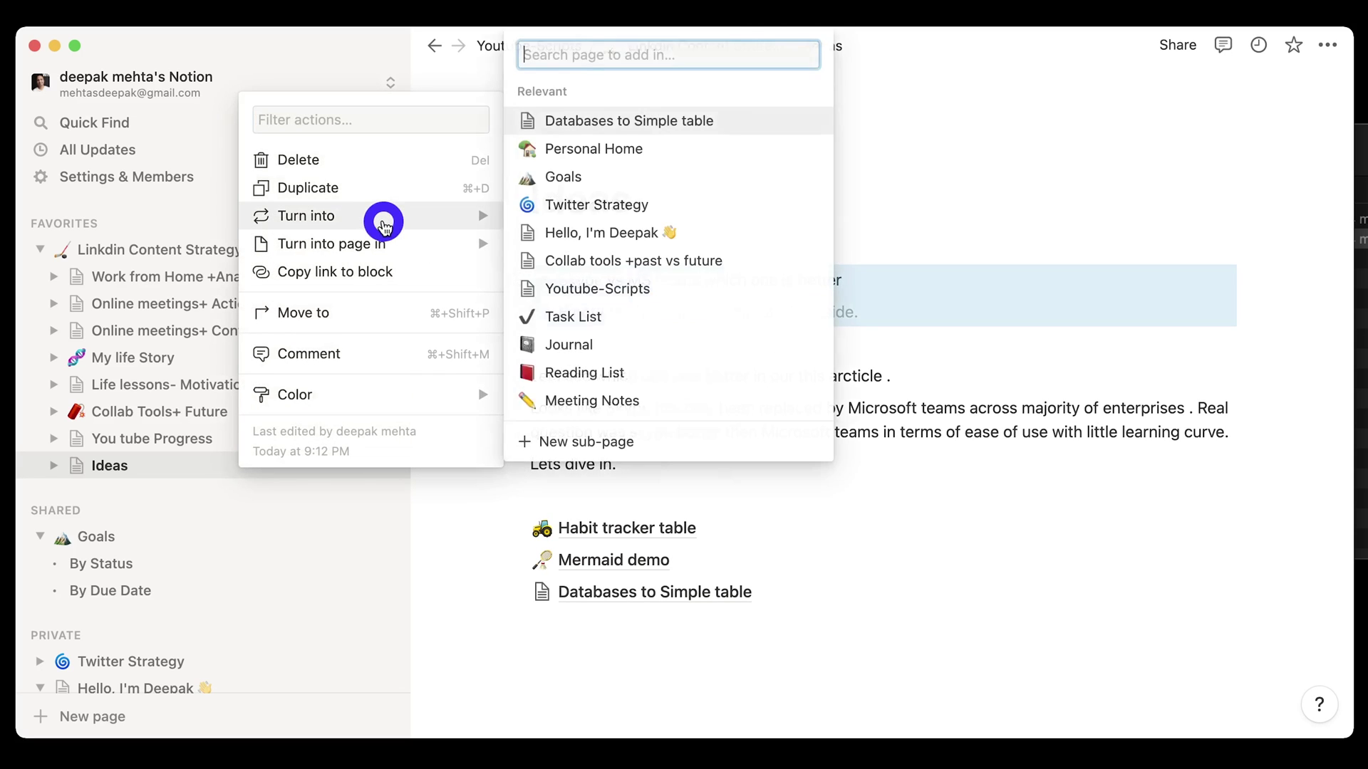
{"action": "mouse_move", "coordinate": [380, 223]}
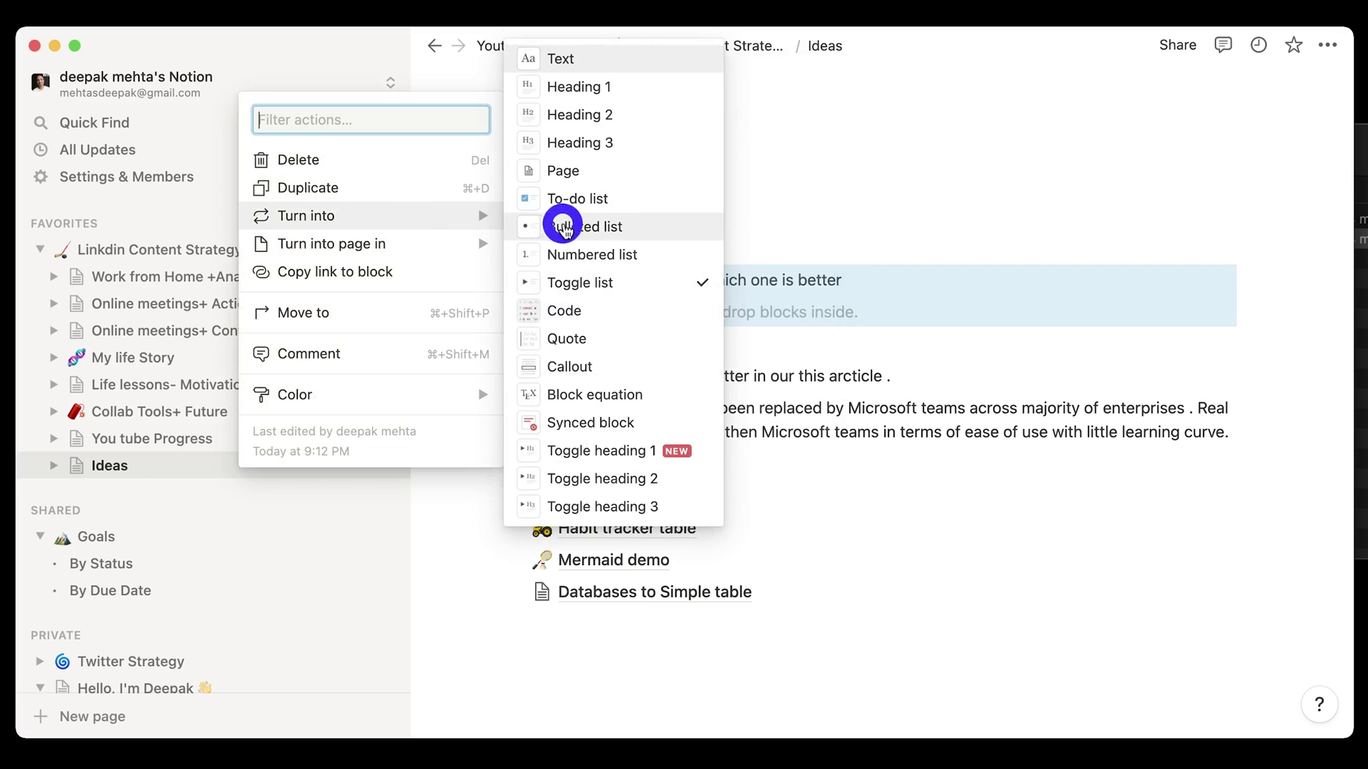
{"action": "left_click", "coordinate": [618, 454]}
{"action": "key", "text": "ctrl+z"}
{"action": "type", "text": "/"}
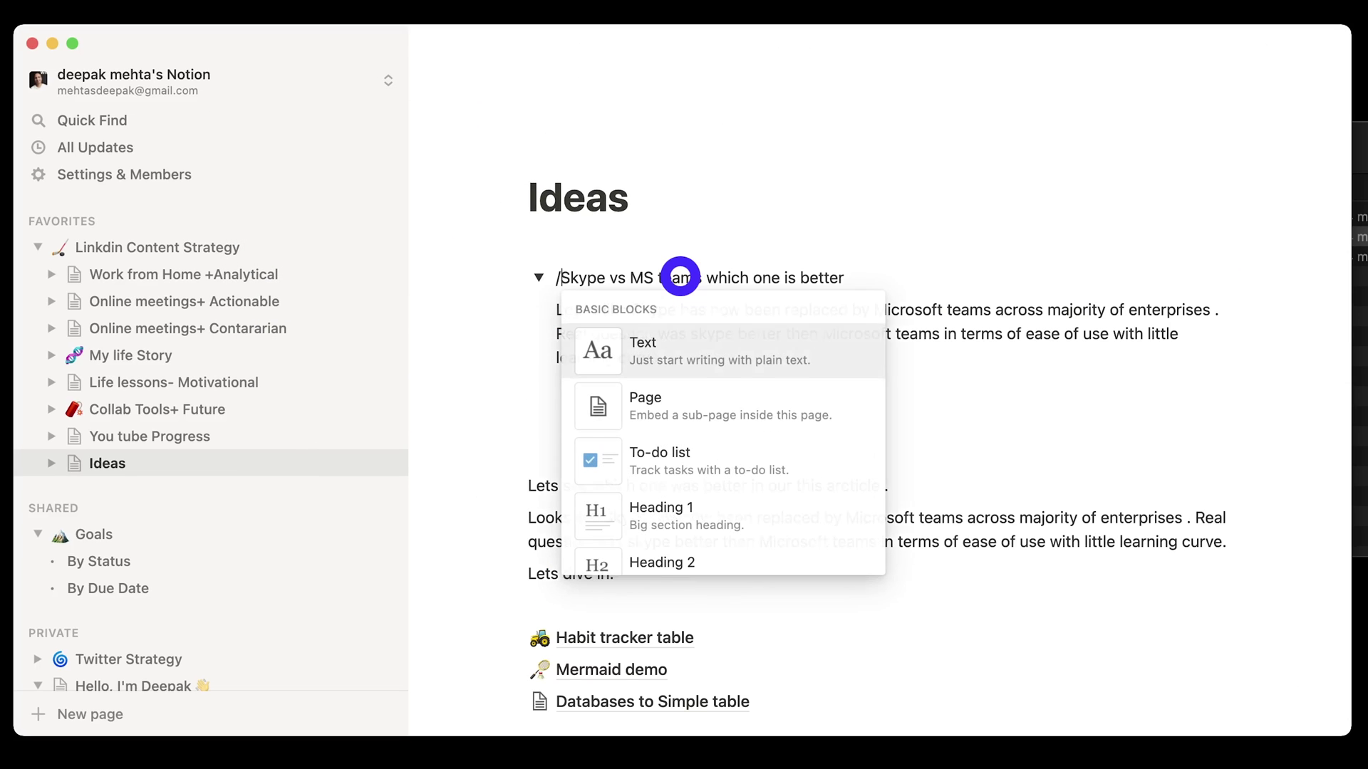
{"action": "scroll", "coordinate": [705, 442], "scroll_direction": "down", "scroll_amount": 10}
{"action": "scroll", "coordinate": [707, 446], "scroll_direction": "down", "scroll_amount": 6}
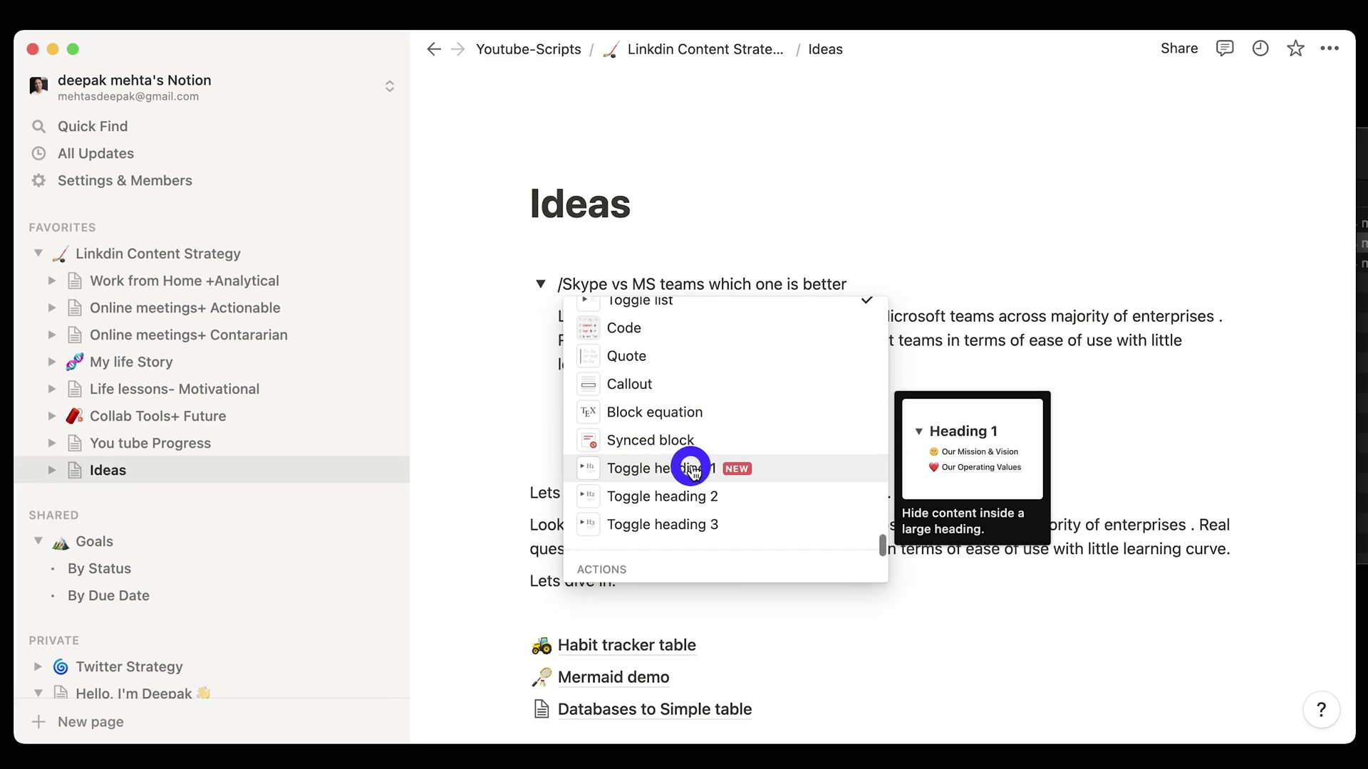
{"action": "left_click", "coordinate": [684, 469]}
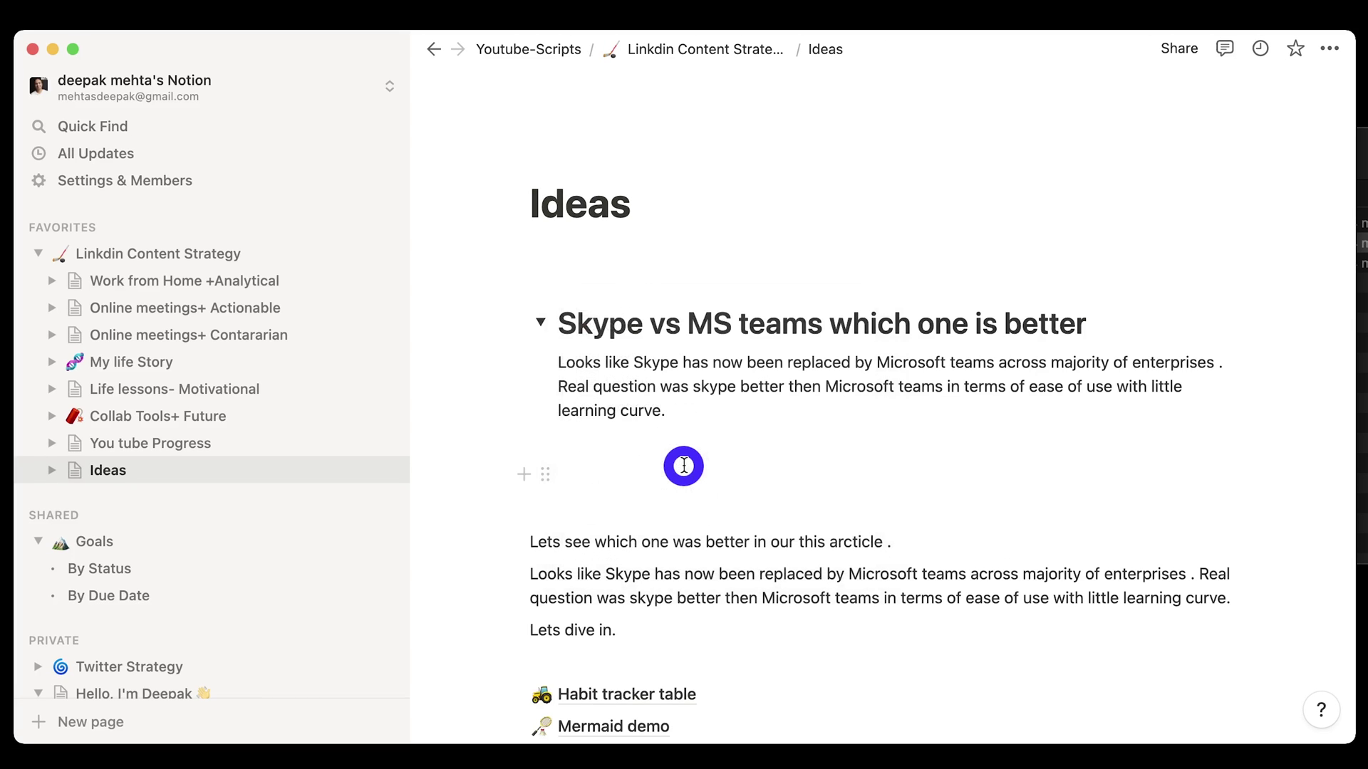
{"action": "key", "text": "super+z"}
Turn the selected toggle title into a Toggle heading 1 block.
{"action": "left_click_drag", "start_coordinate": [549, 283], "coordinate": [554, 283]}
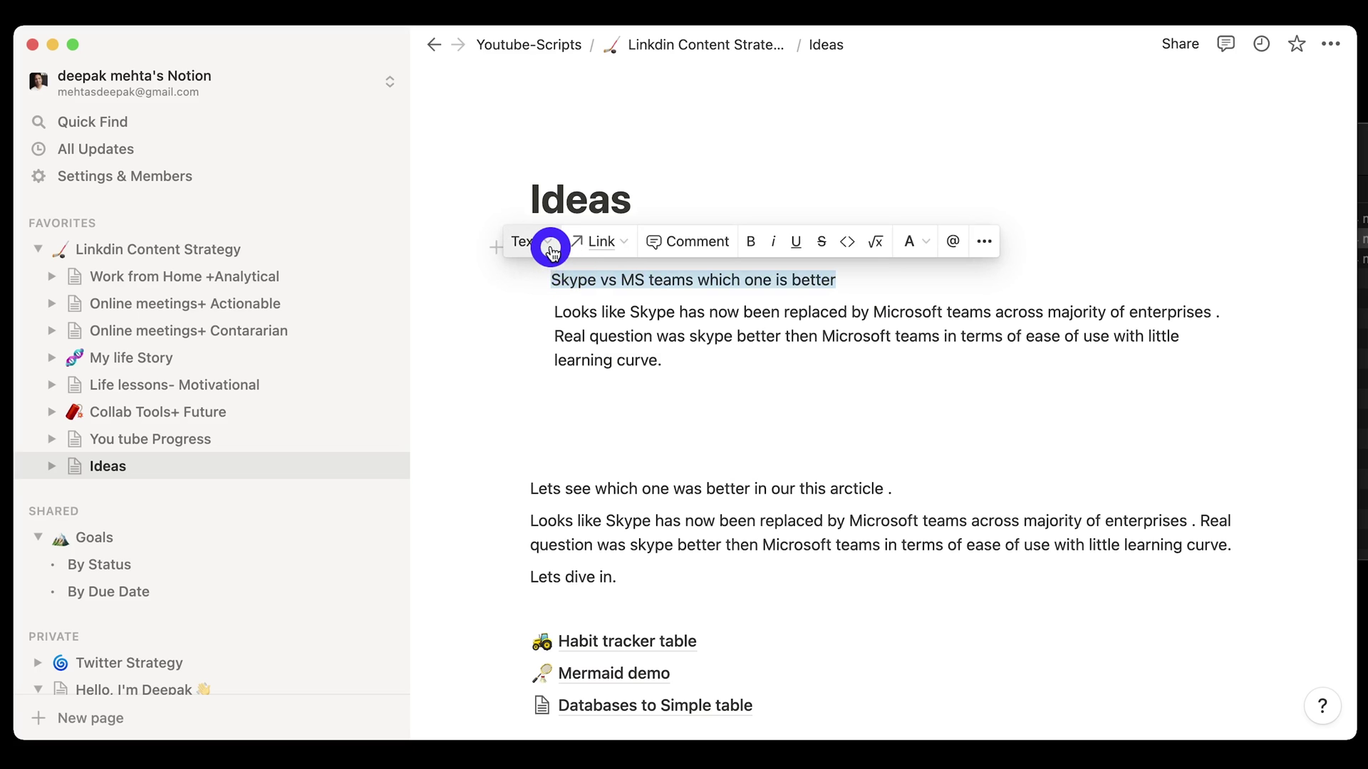
{"action": "left_click", "coordinate": [551, 248]}
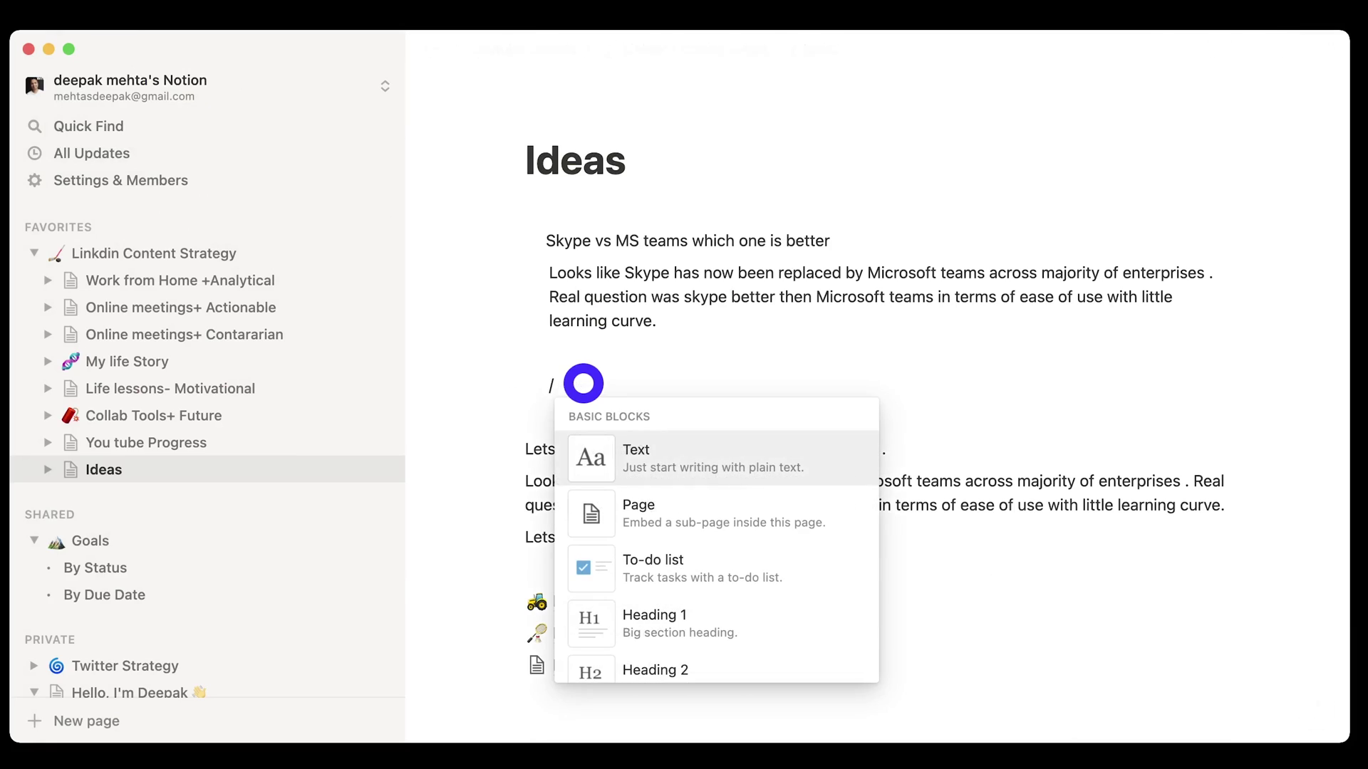
{"action": "scroll", "coordinate": [713, 553], "scroll_direction": "down", "scroll_amount": 6}
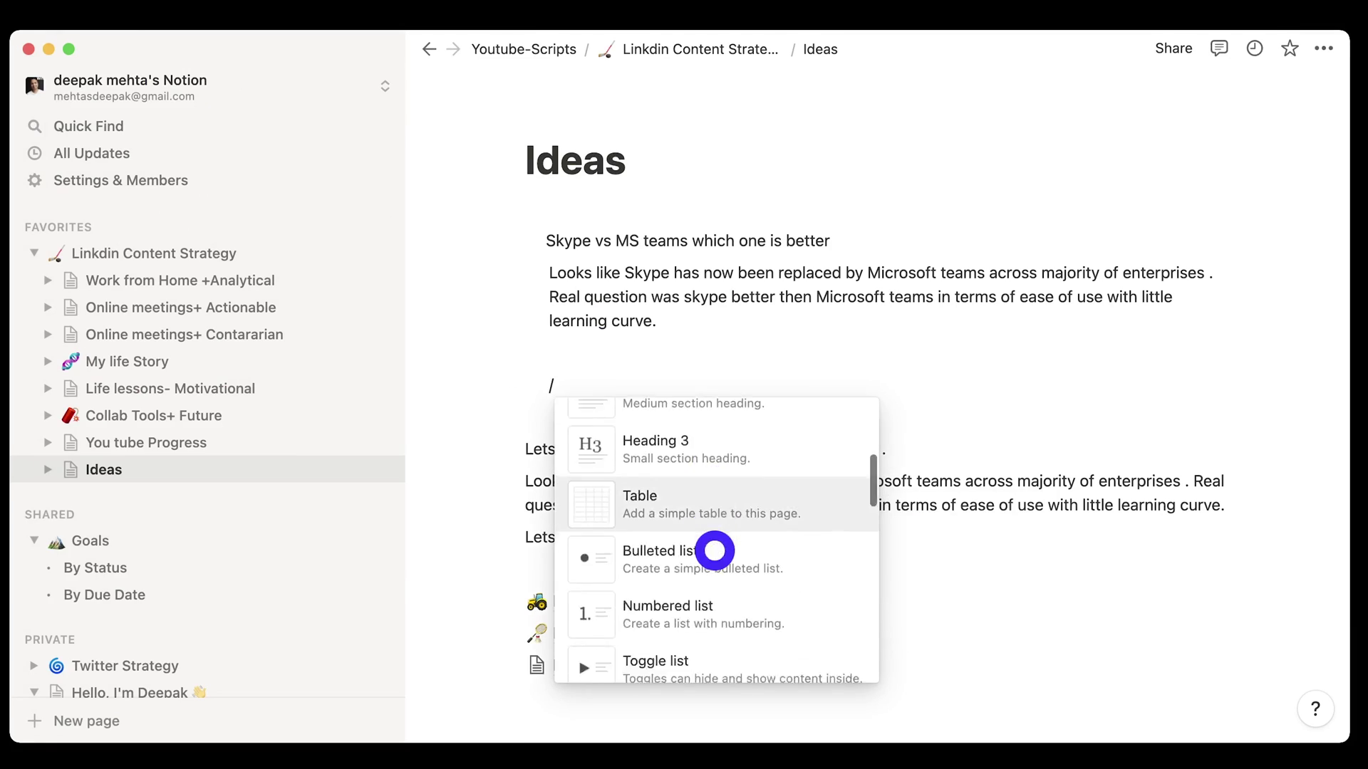
{"action": "left_click", "coordinate": [741, 611]}
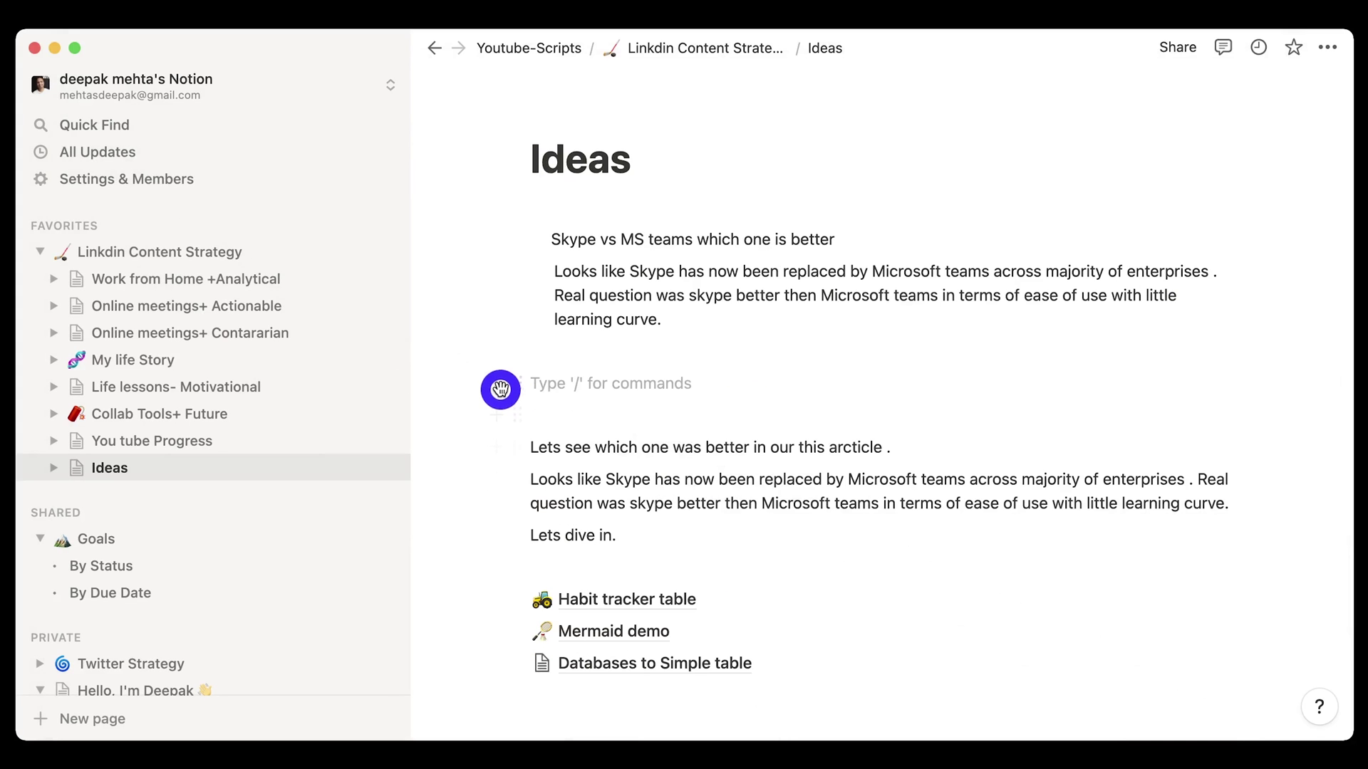
Insert a new empty Toggle heading 1 block from the + block menu.
{"action": "left_click", "coordinate": [500, 389]}
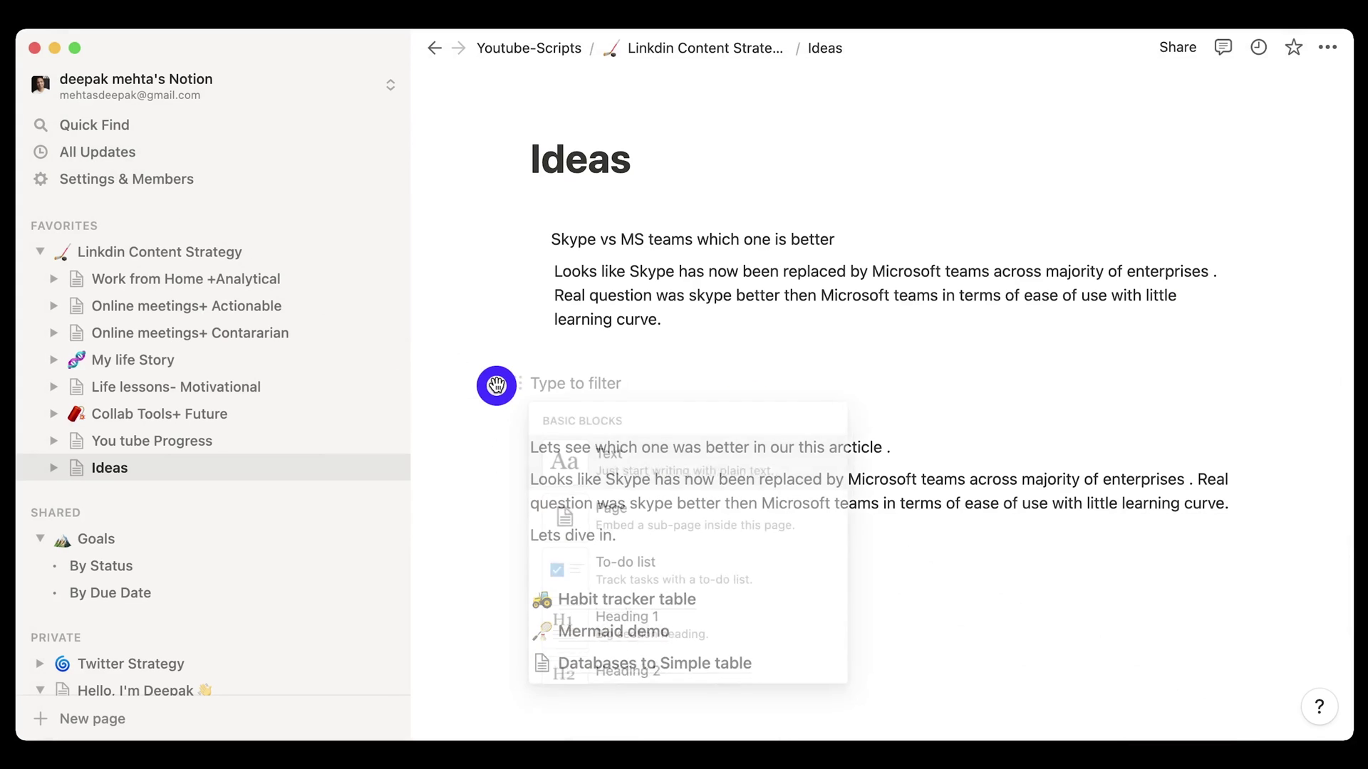
{"action": "scroll", "coordinate": [670, 577], "scroll_direction": "down", "scroll_amount": 10}
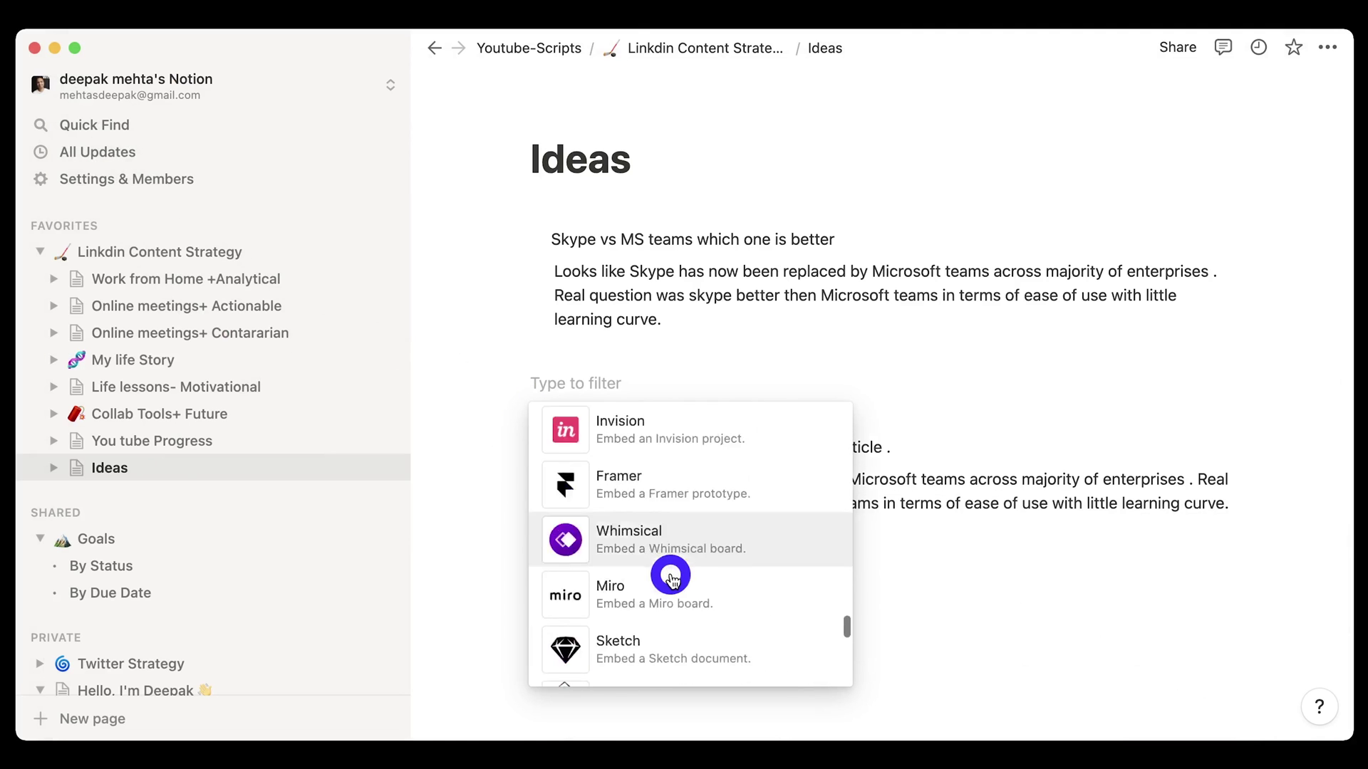
{"action": "scroll", "coordinate": [669, 577], "scroll_direction": "up", "scroll_amount": 8}
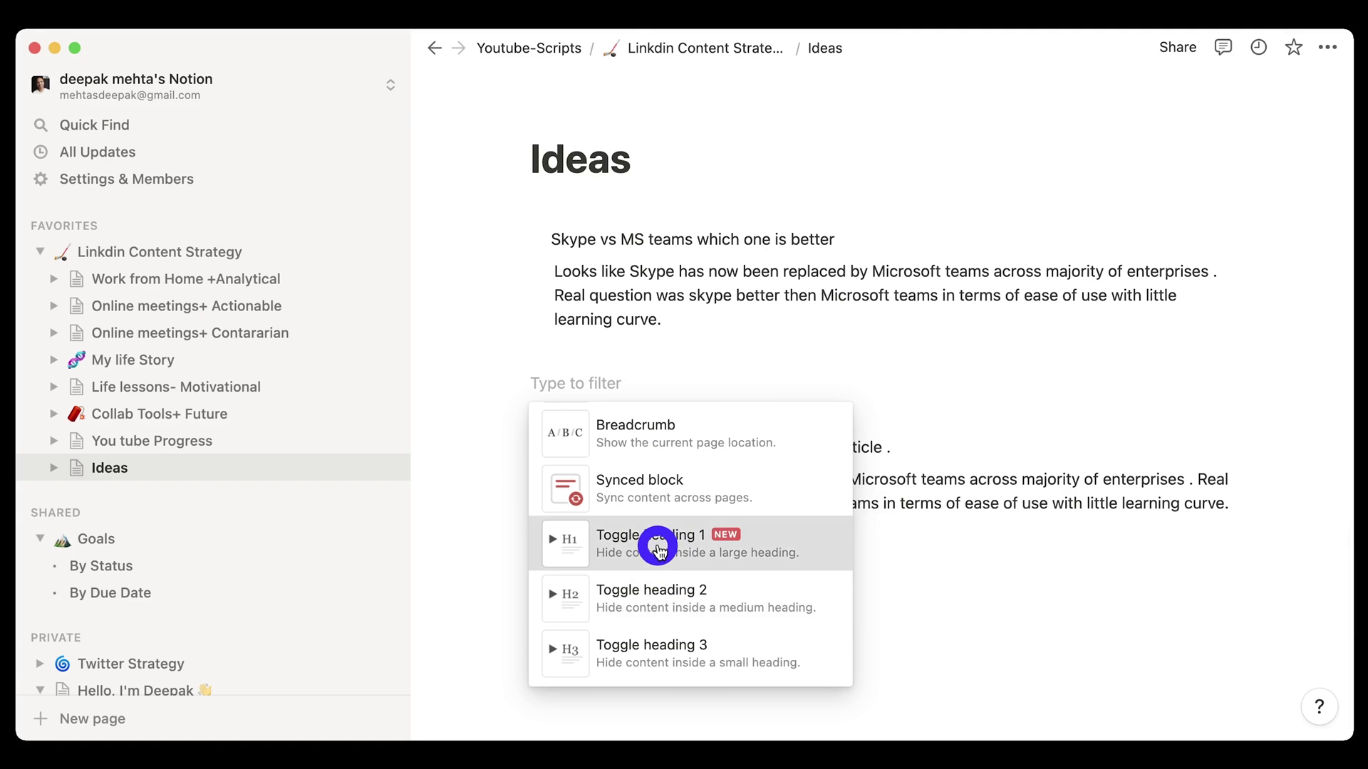
{"action": "left_click", "coordinate": [657, 547]}
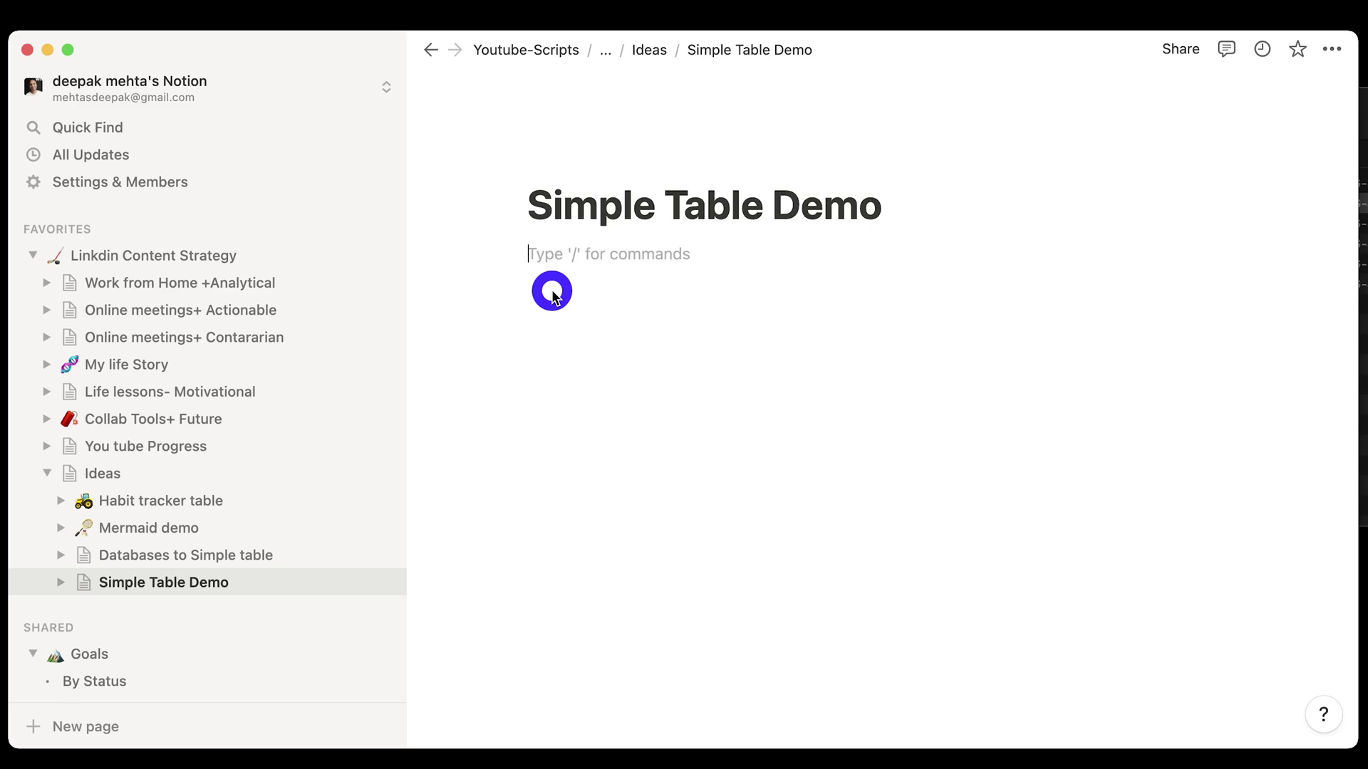
Insert a simple table on Simple Table Demo, widen it to 5 columns, and enable the header row.
{"action": "type", "text": "/table"}
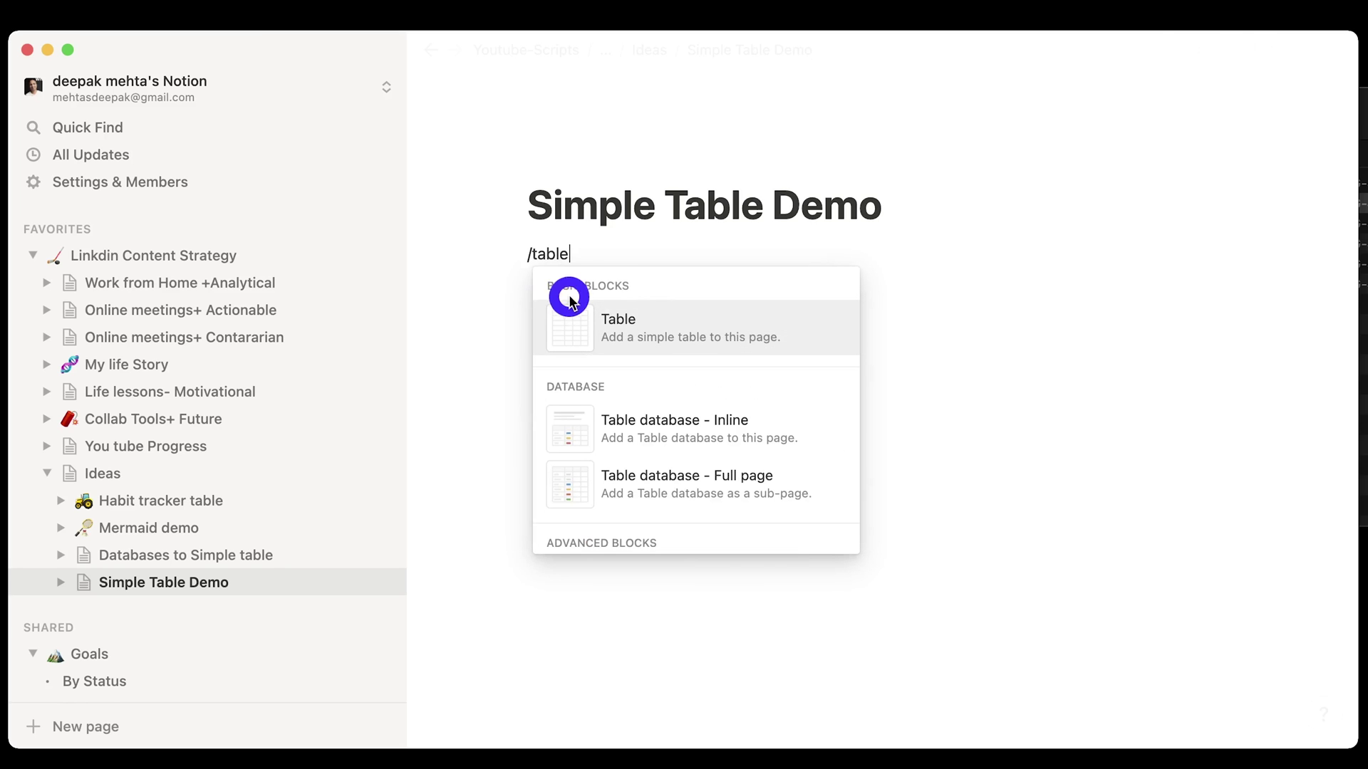
{"action": "left_click", "coordinate": [625, 318]}
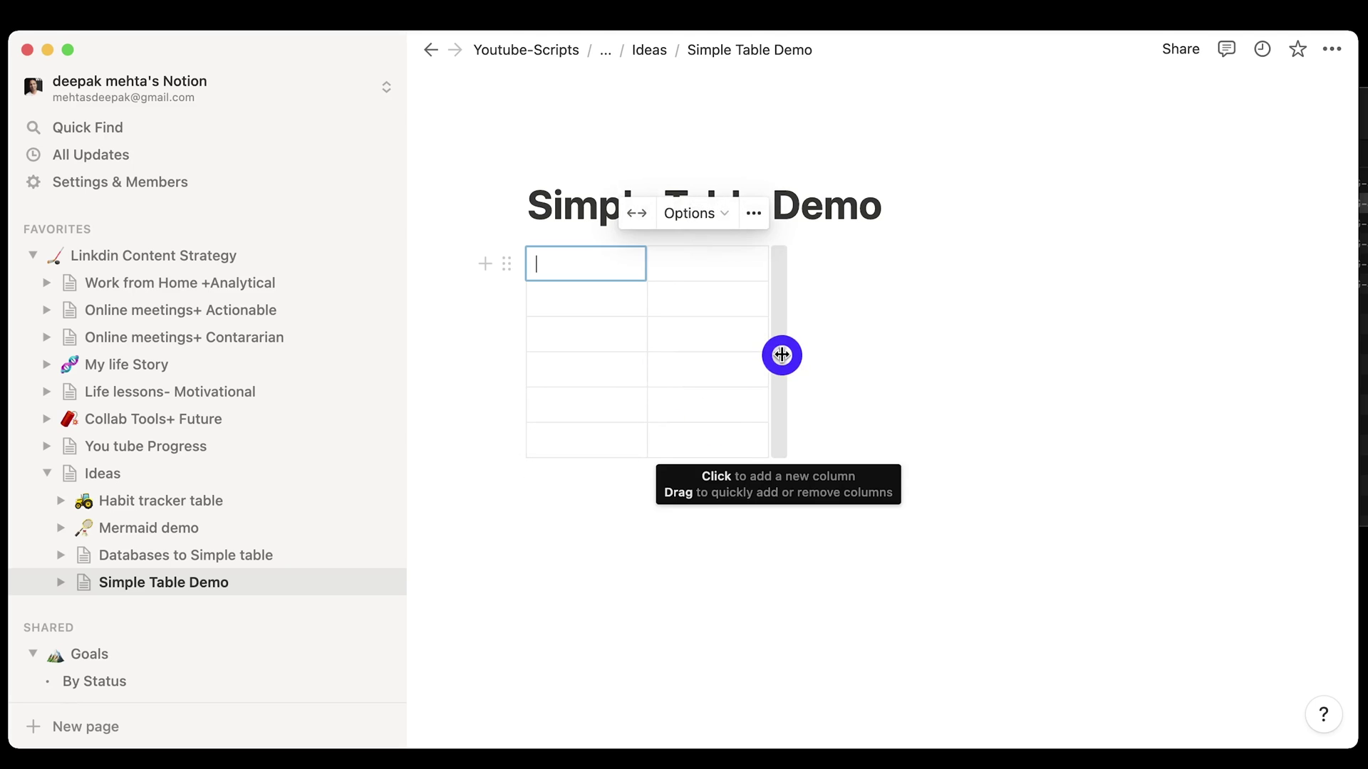
{"action": "left_click_drag", "start_coordinate": [781, 355], "coordinate": [1072, 367]}
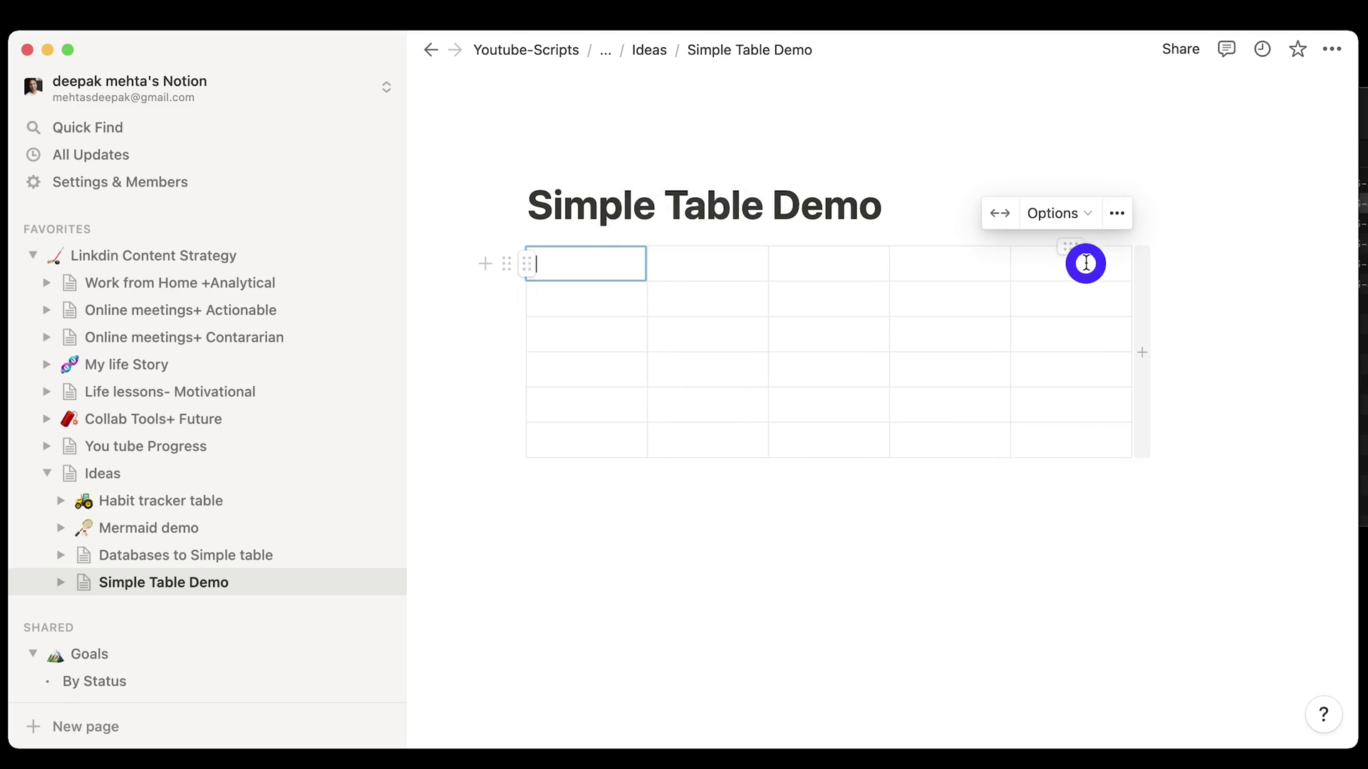
{"action": "left_click", "coordinate": [1088, 216]}
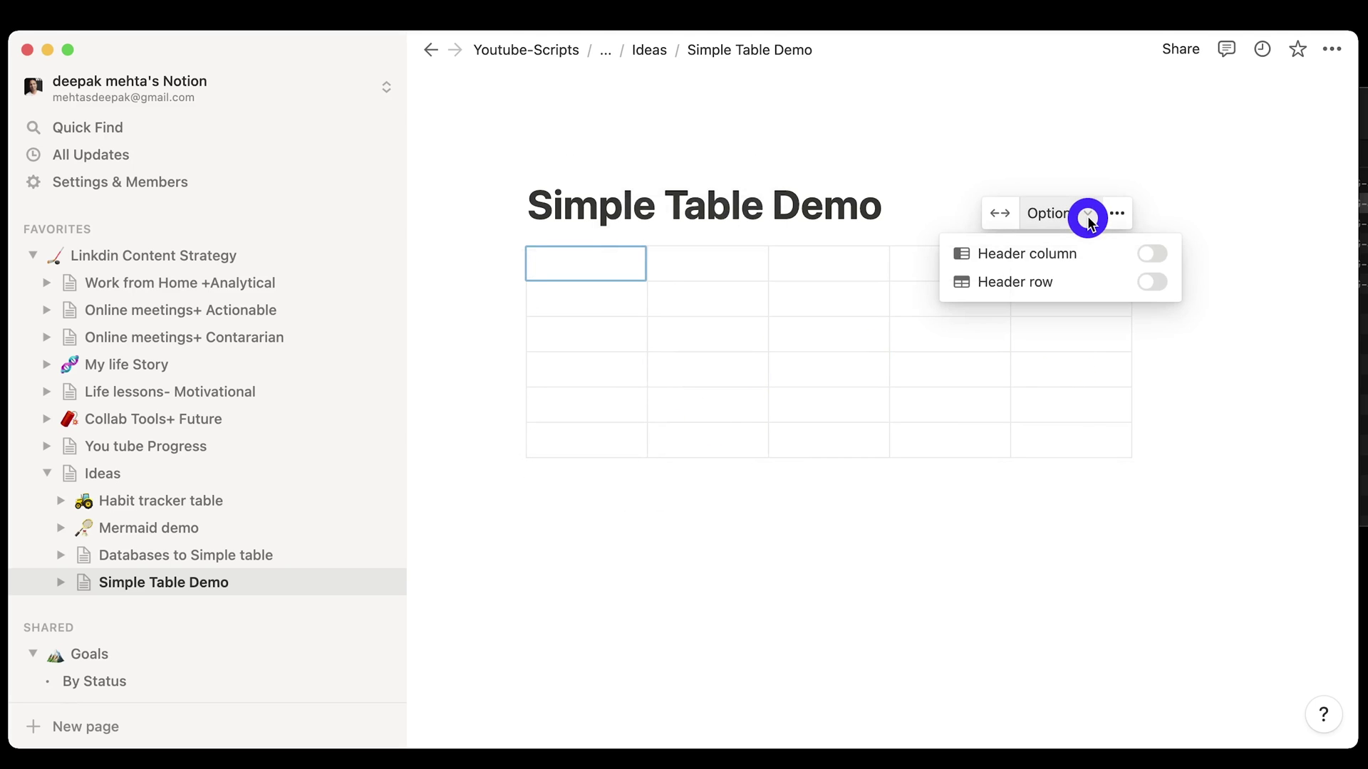
{"action": "left_click", "coordinate": [1155, 282]}
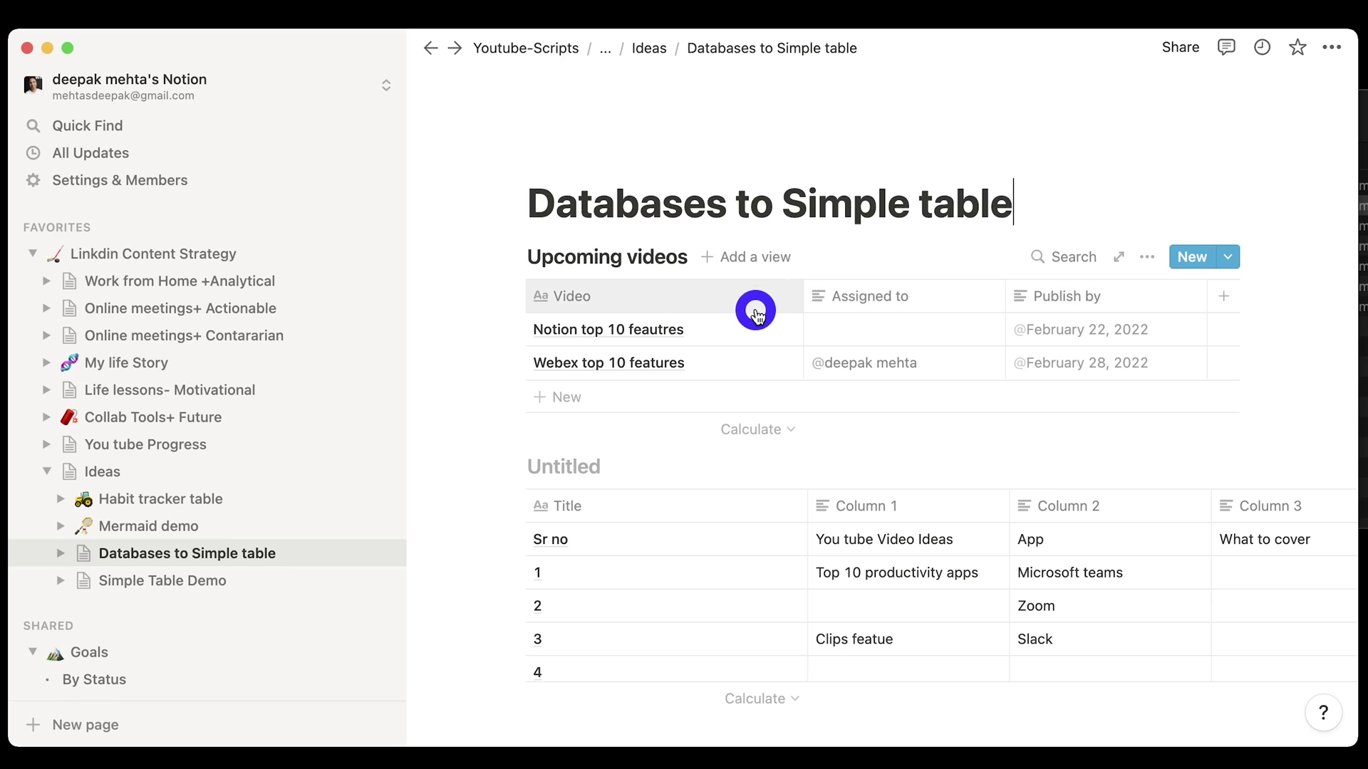
Convert the Upcoming videos database into a simple table from its '...' options menu.
{"action": "mouse_move", "coordinate": [753, 339]}
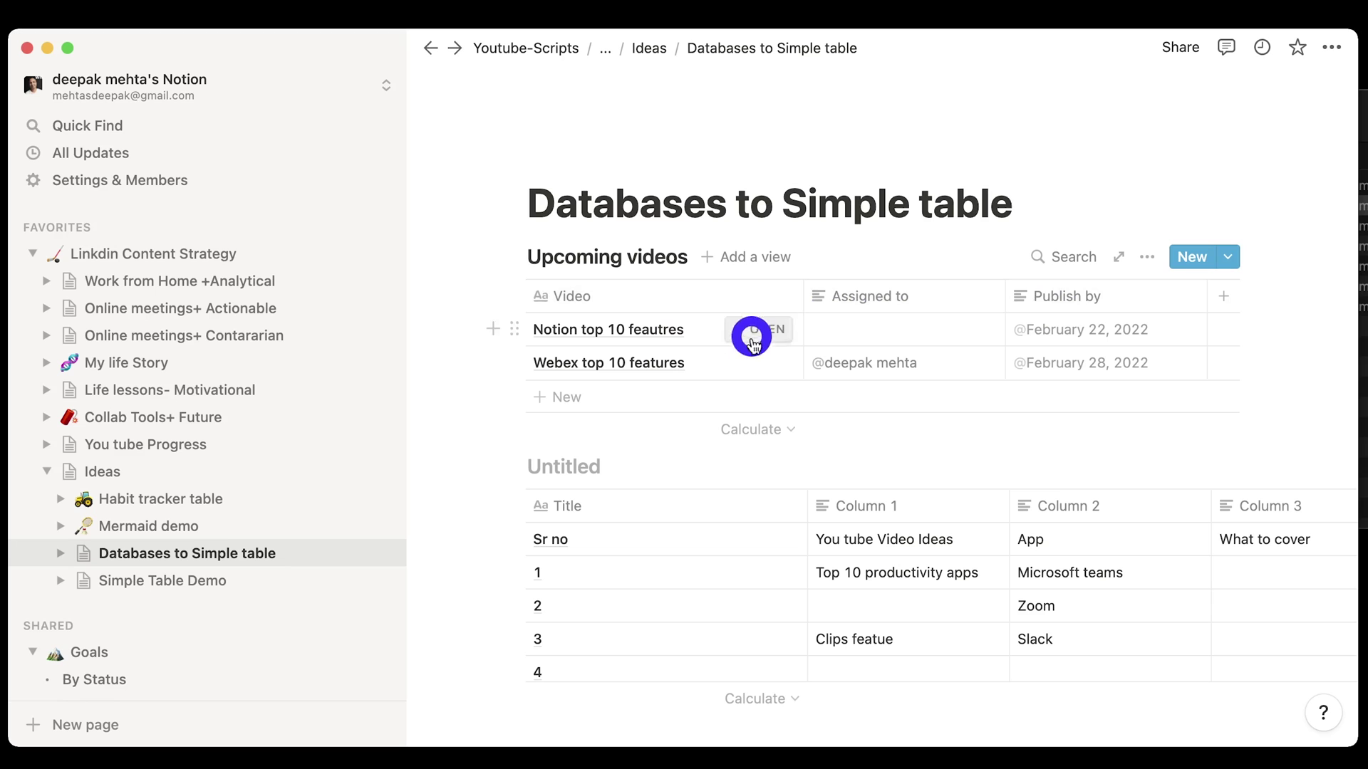
{"action": "left_click", "coordinate": [1147, 260]}
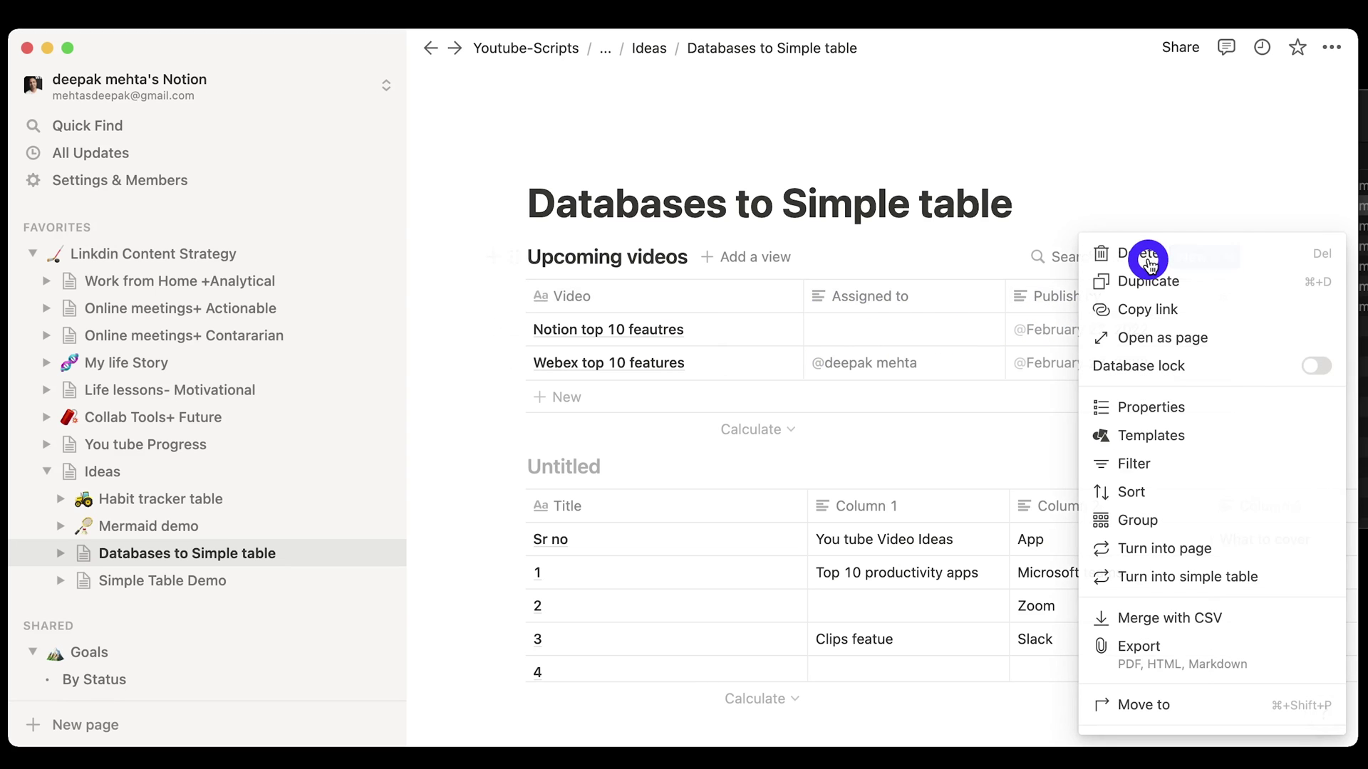
{"action": "left_click", "coordinate": [1184, 578]}
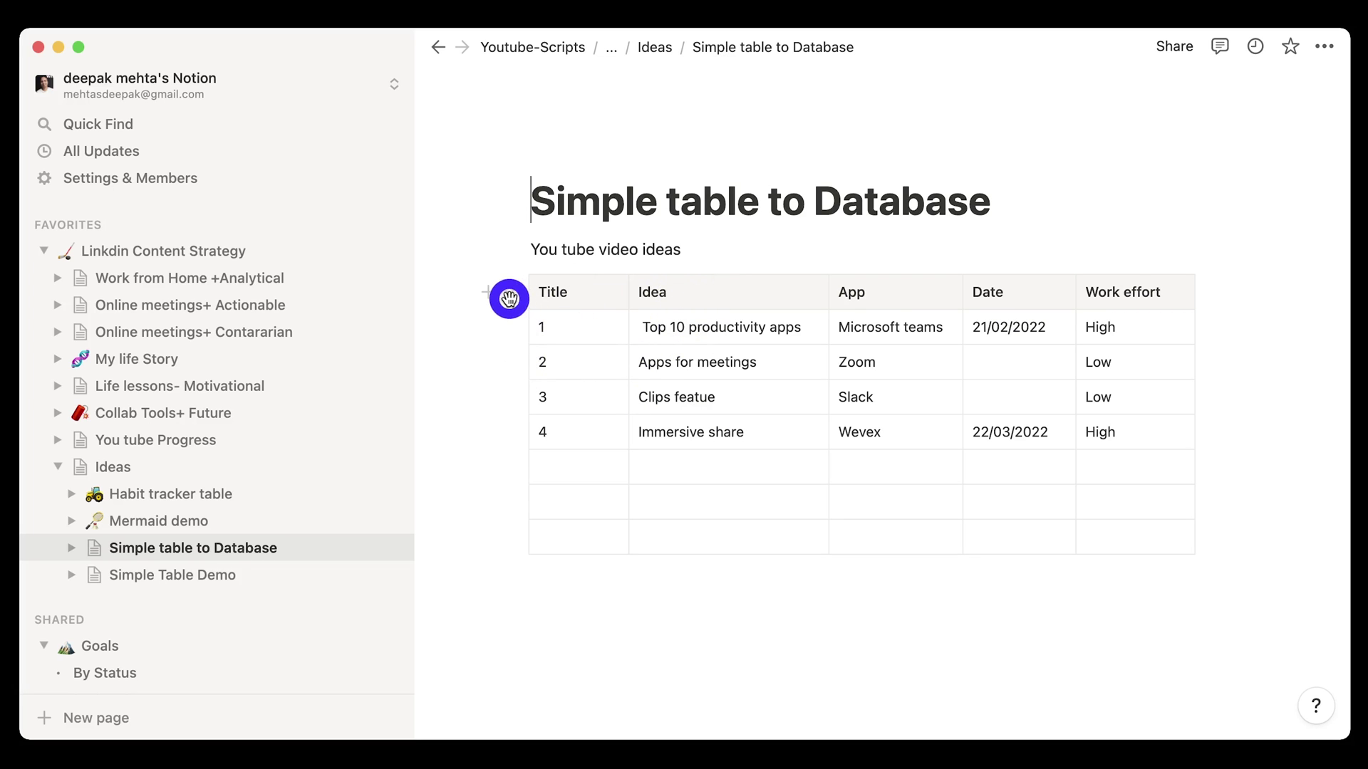
Convert the You tube video ideas simple table into a database using its block actions.
{"action": "left_click", "coordinate": [509, 295]}
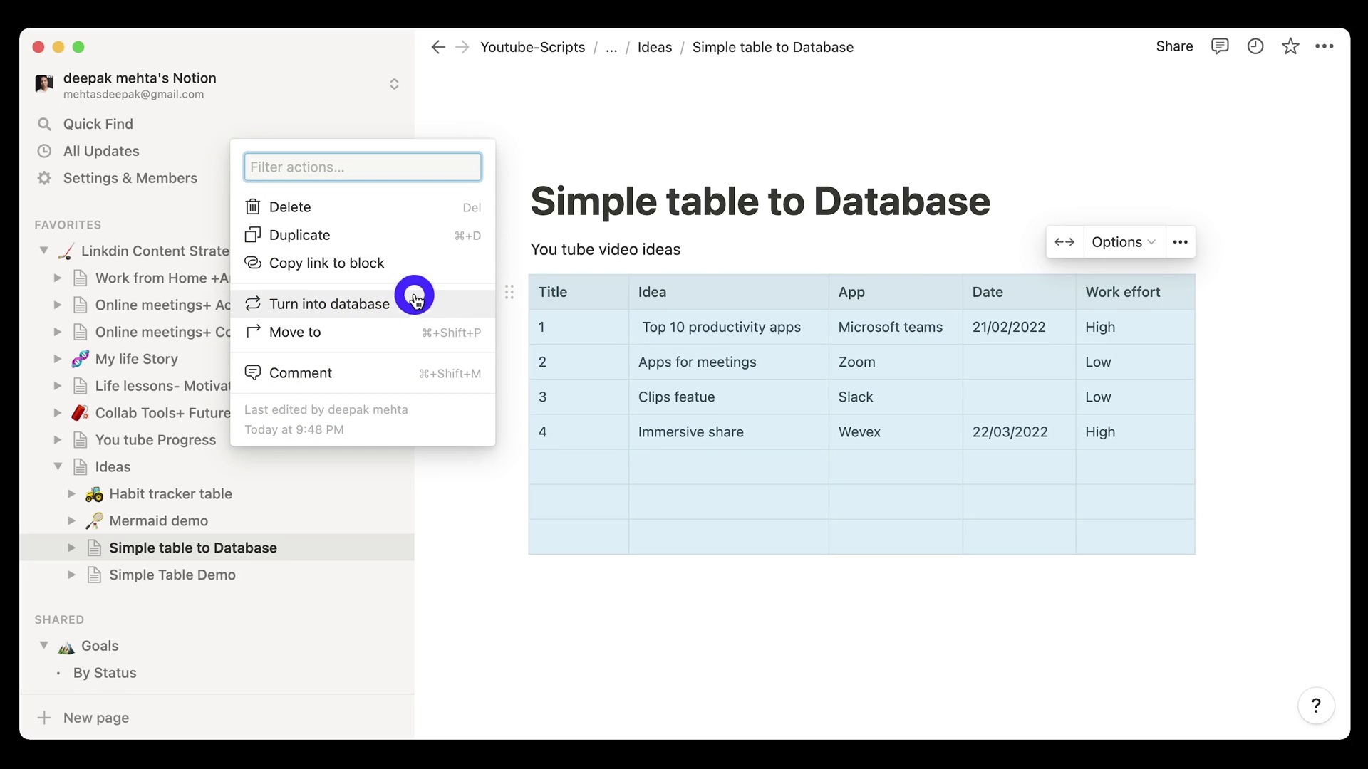
{"action": "left_click", "coordinate": [1170, 243]}
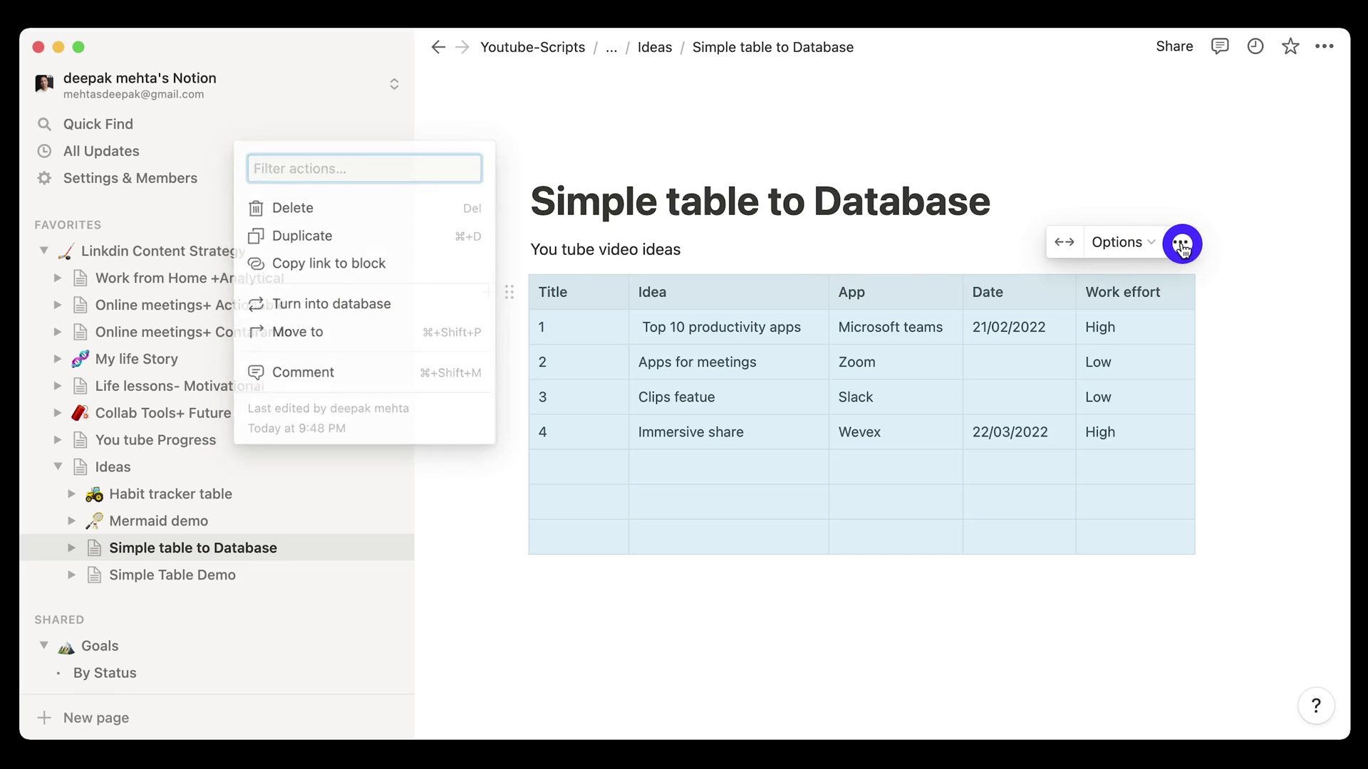
{"action": "left_click", "coordinate": [1179, 243]}
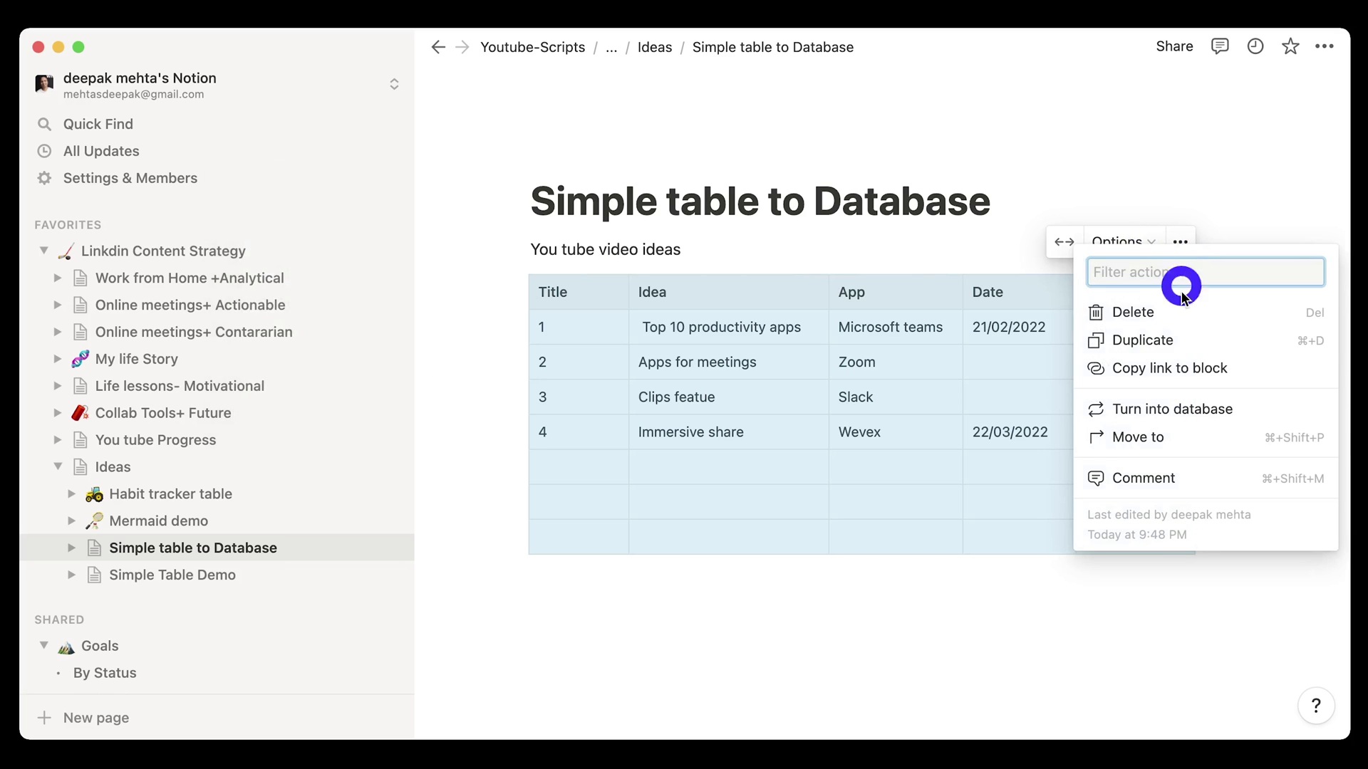
{"action": "left_click", "coordinate": [1165, 411]}
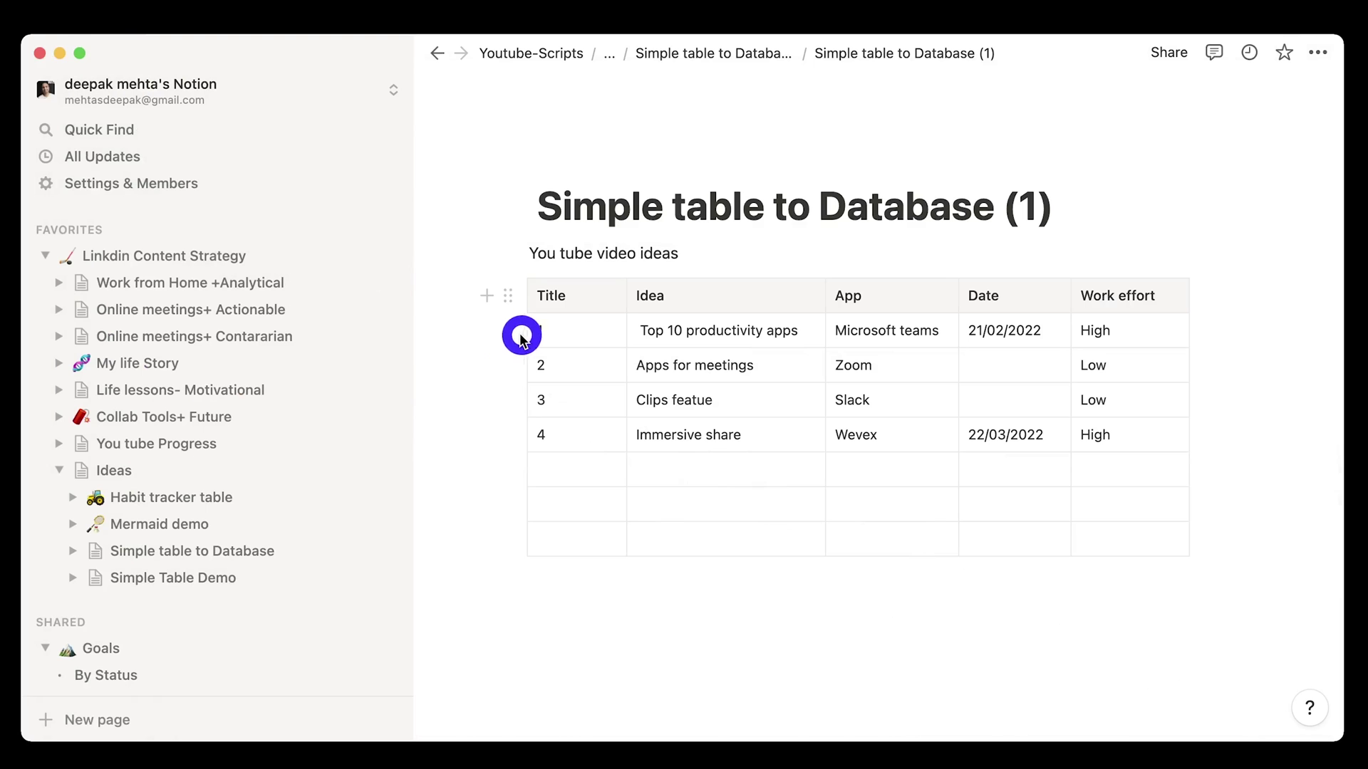
Color row 1 with an orange background and the Idea column with a purple background.
{"action": "left_click", "coordinate": [530, 329]}
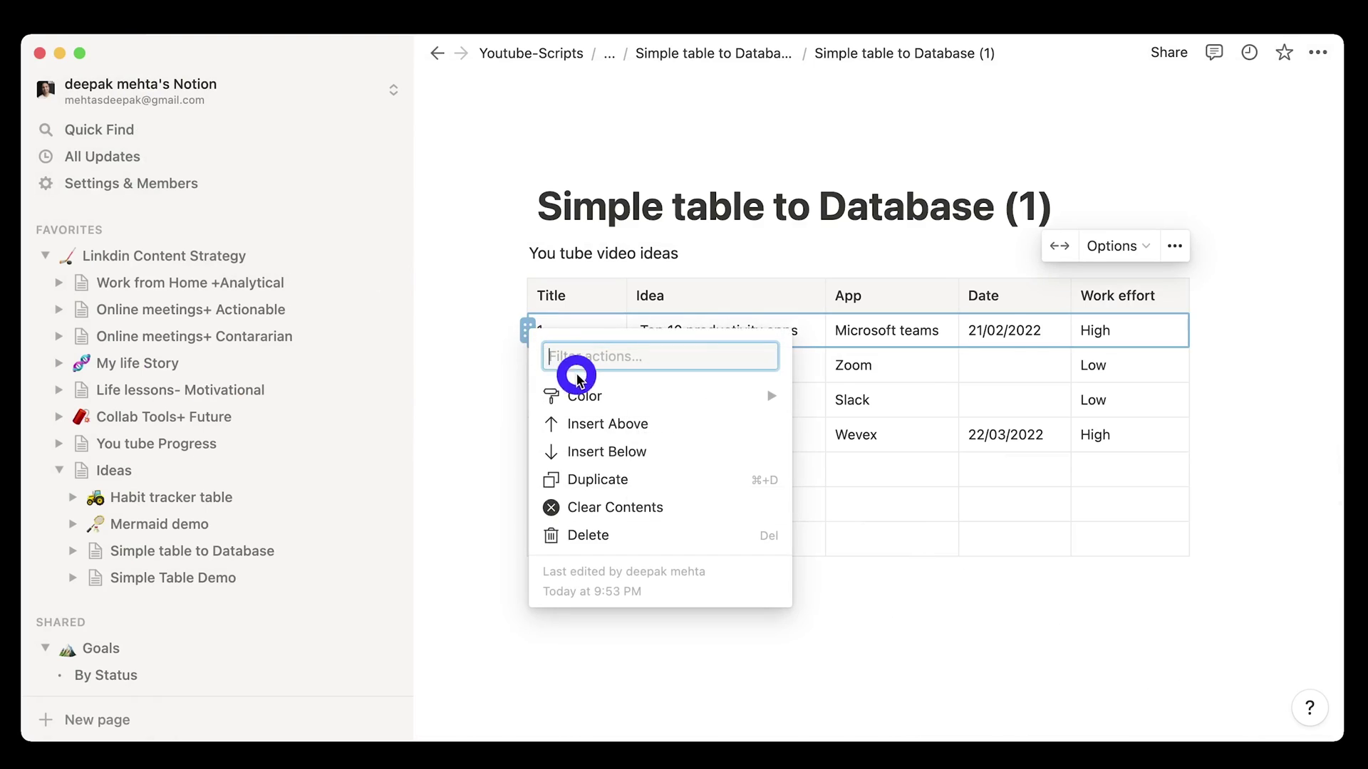
{"action": "mouse_move", "coordinate": [632, 394]}
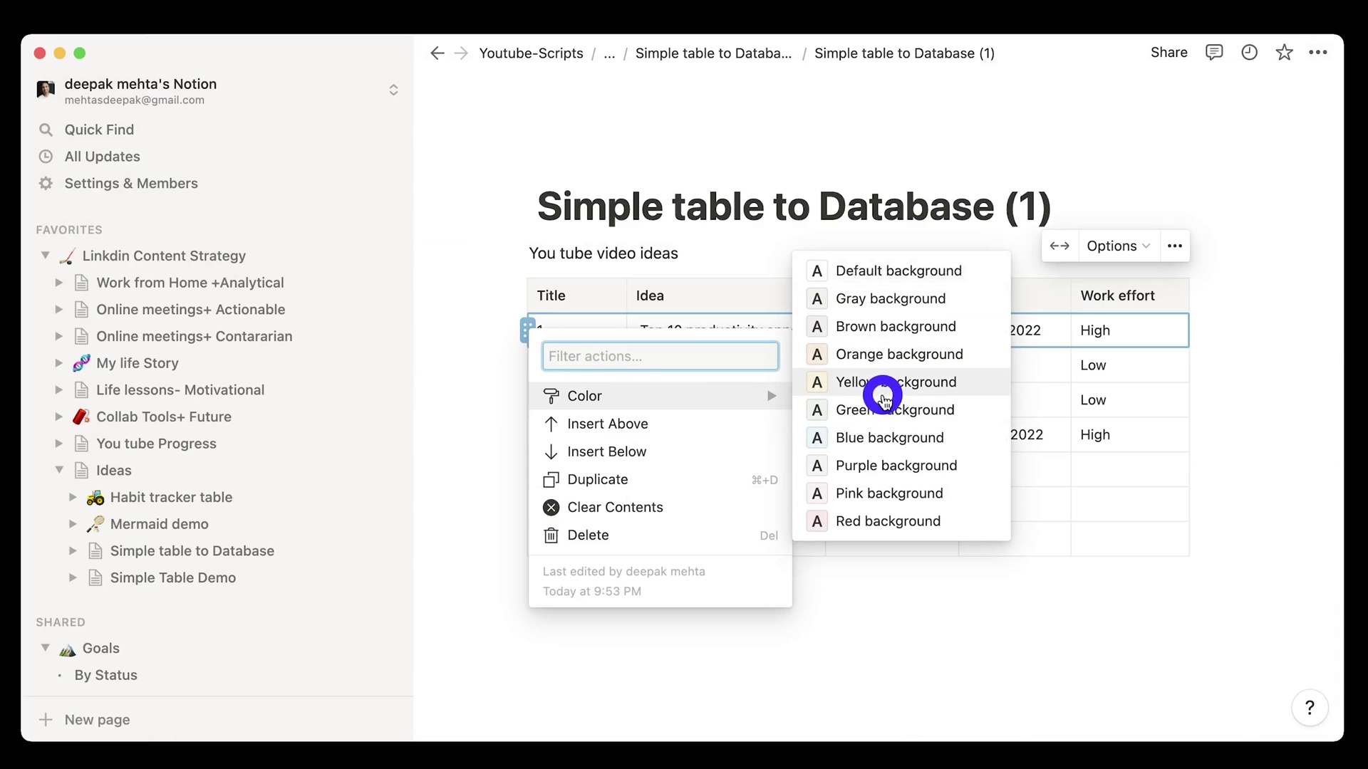
{"action": "left_click", "coordinate": [894, 355]}
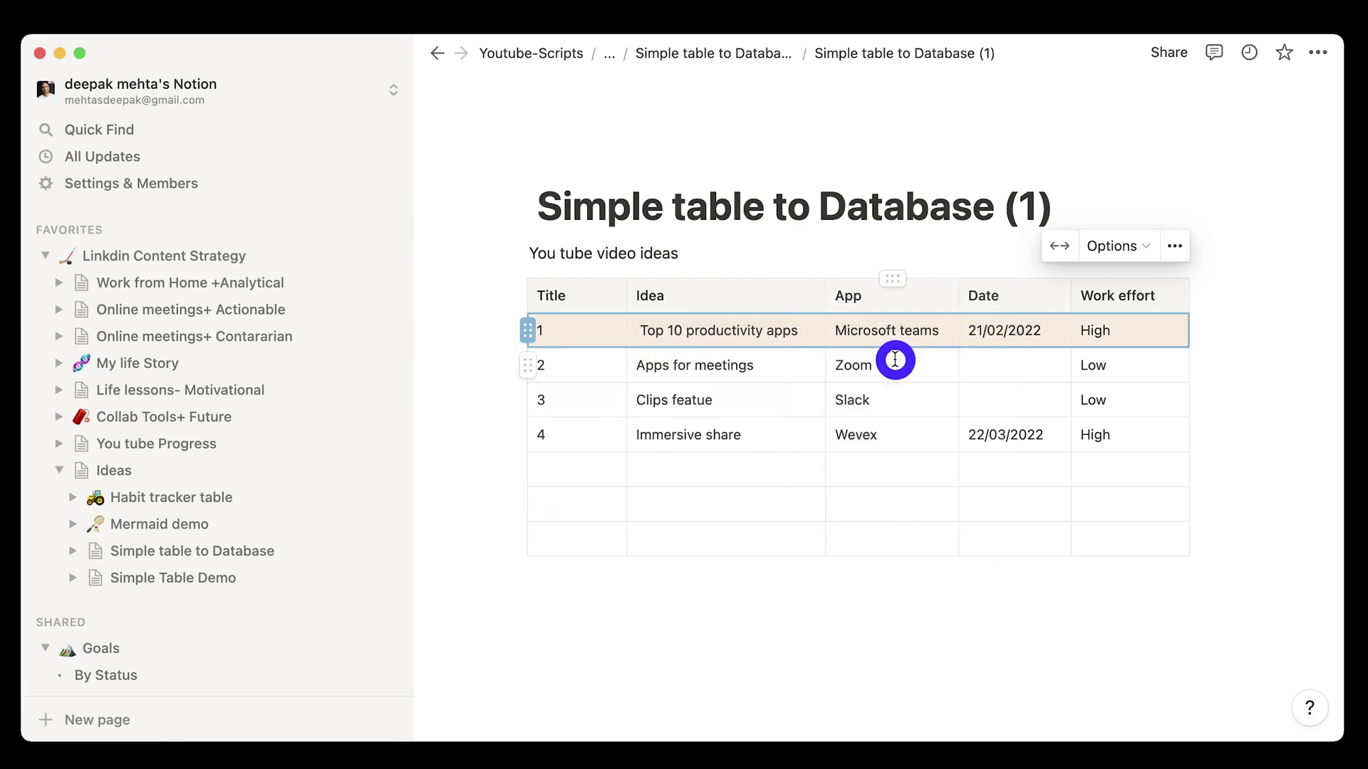
{"action": "left_click", "coordinate": [731, 280]}
{"action": "mouse_move", "coordinate": [836, 349]}
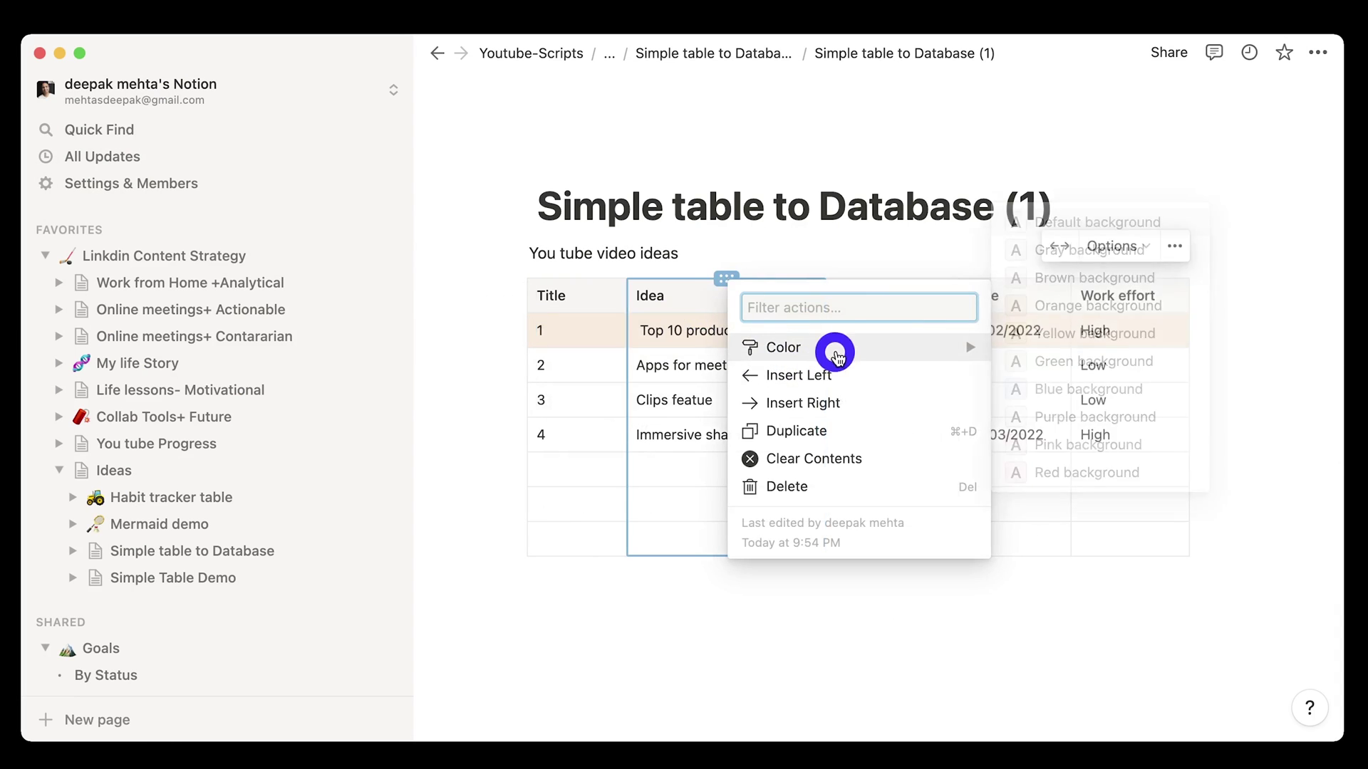
{"action": "left_click", "coordinate": [1081, 420]}
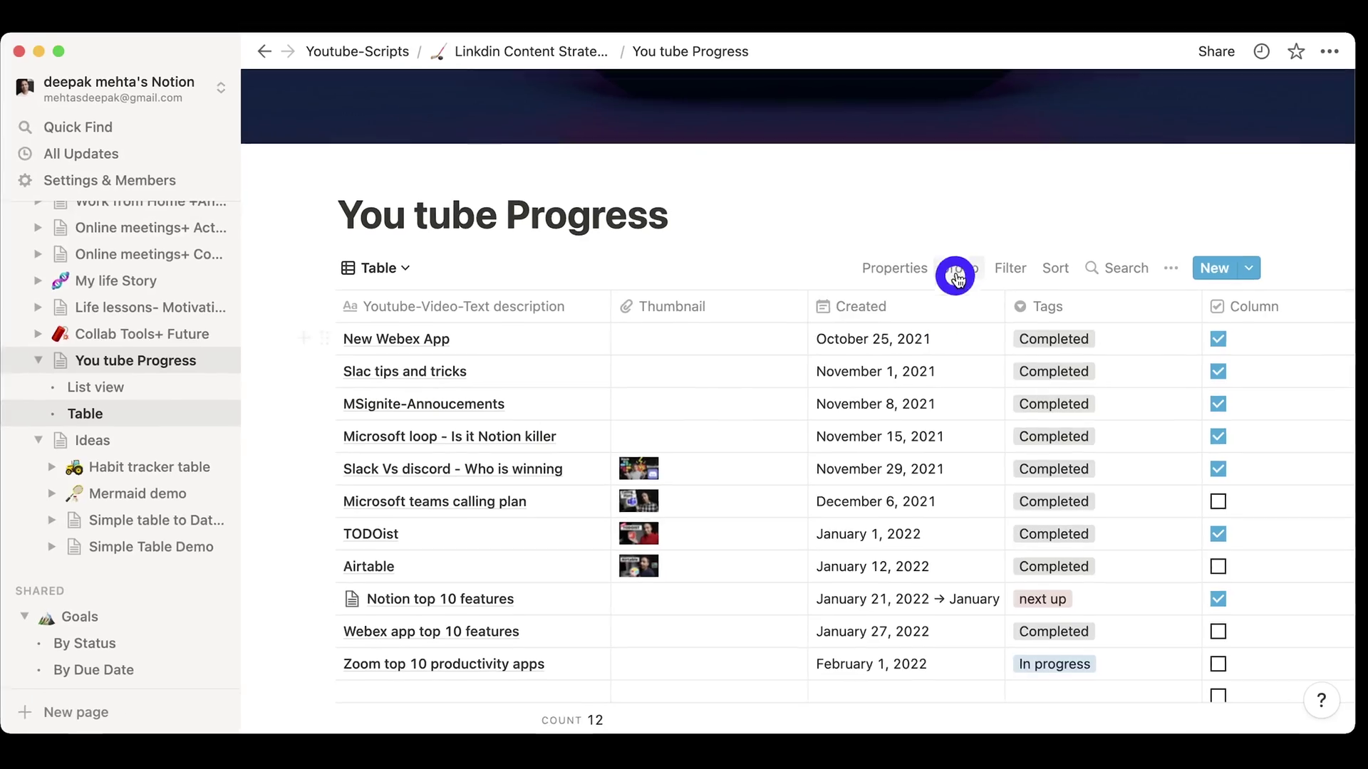
Group the You tube Progress table by its Created date.
{"action": "left_click", "coordinate": [957, 273]}
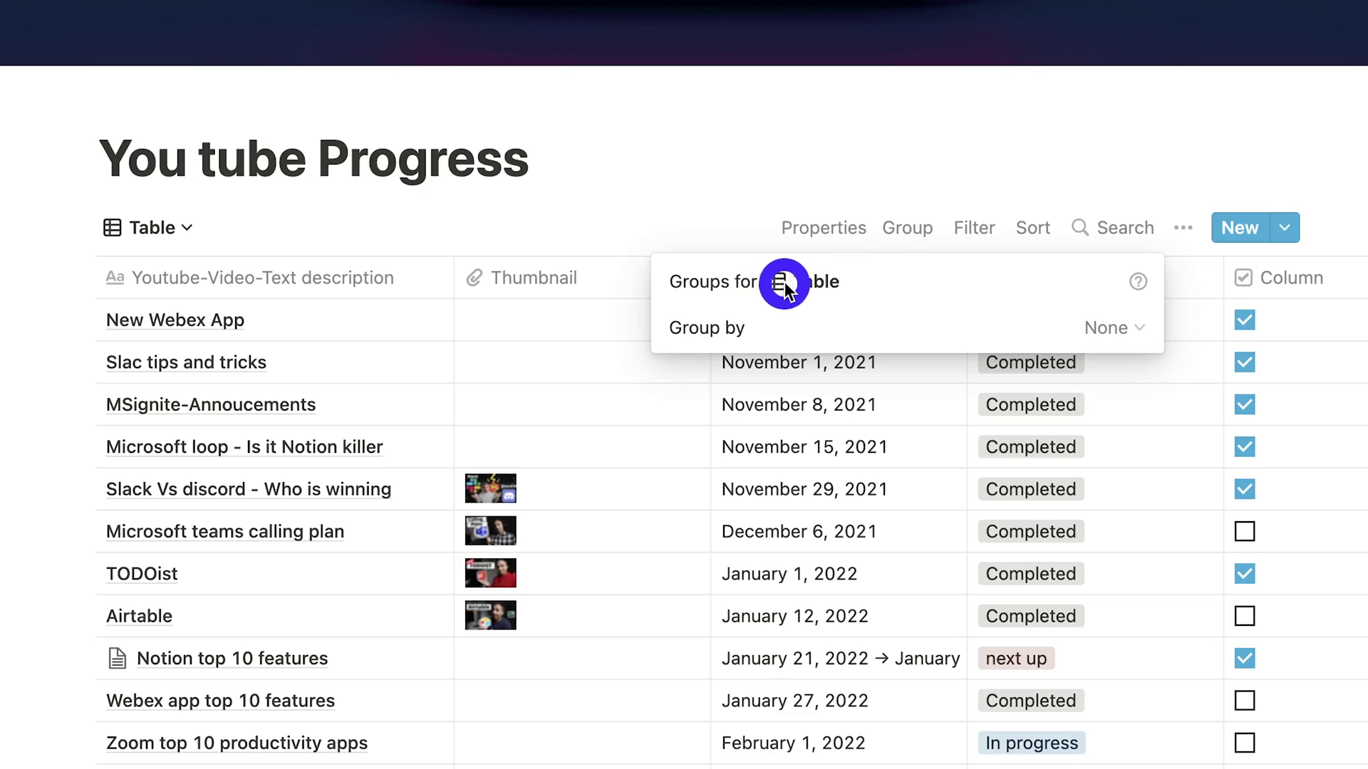
{"action": "left_click", "coordinate": [1133, 330]}
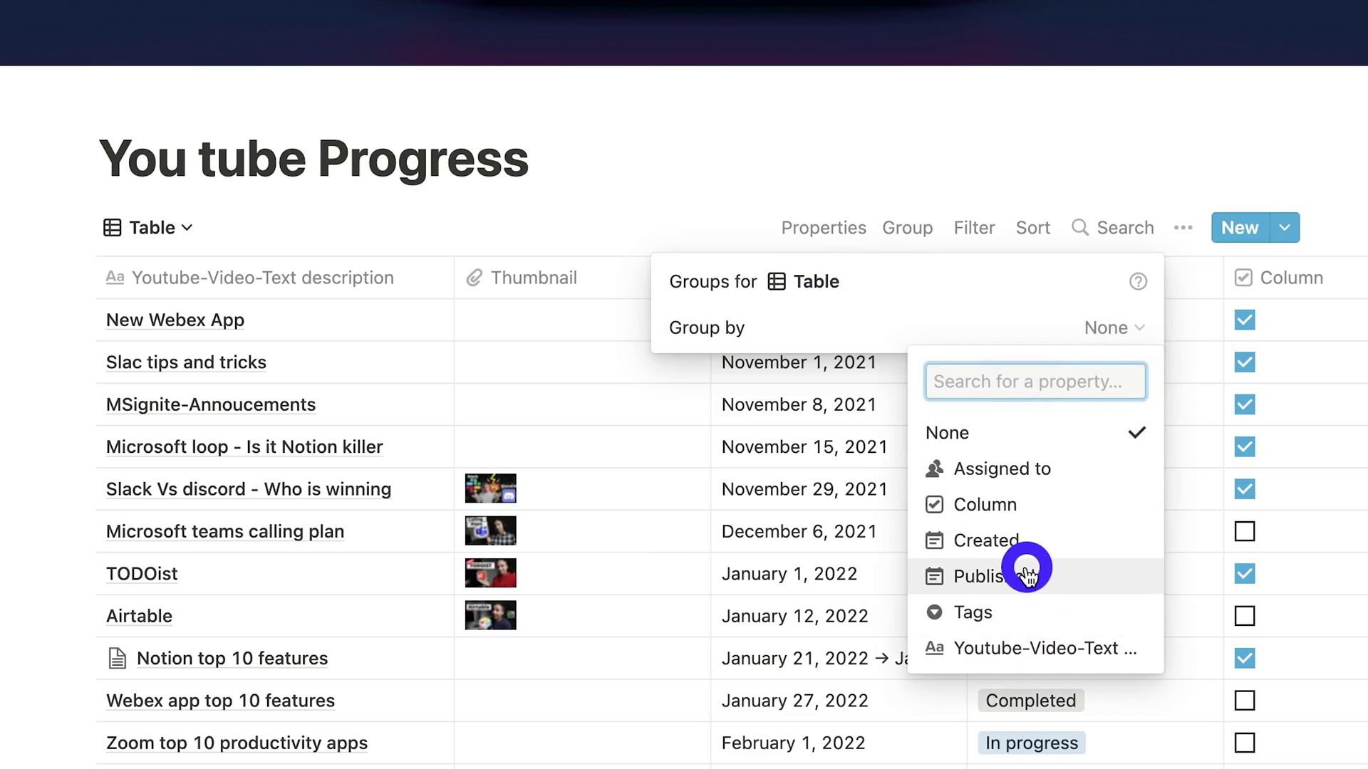
{"action": "left_click", "coordinate": [1018, 332]}
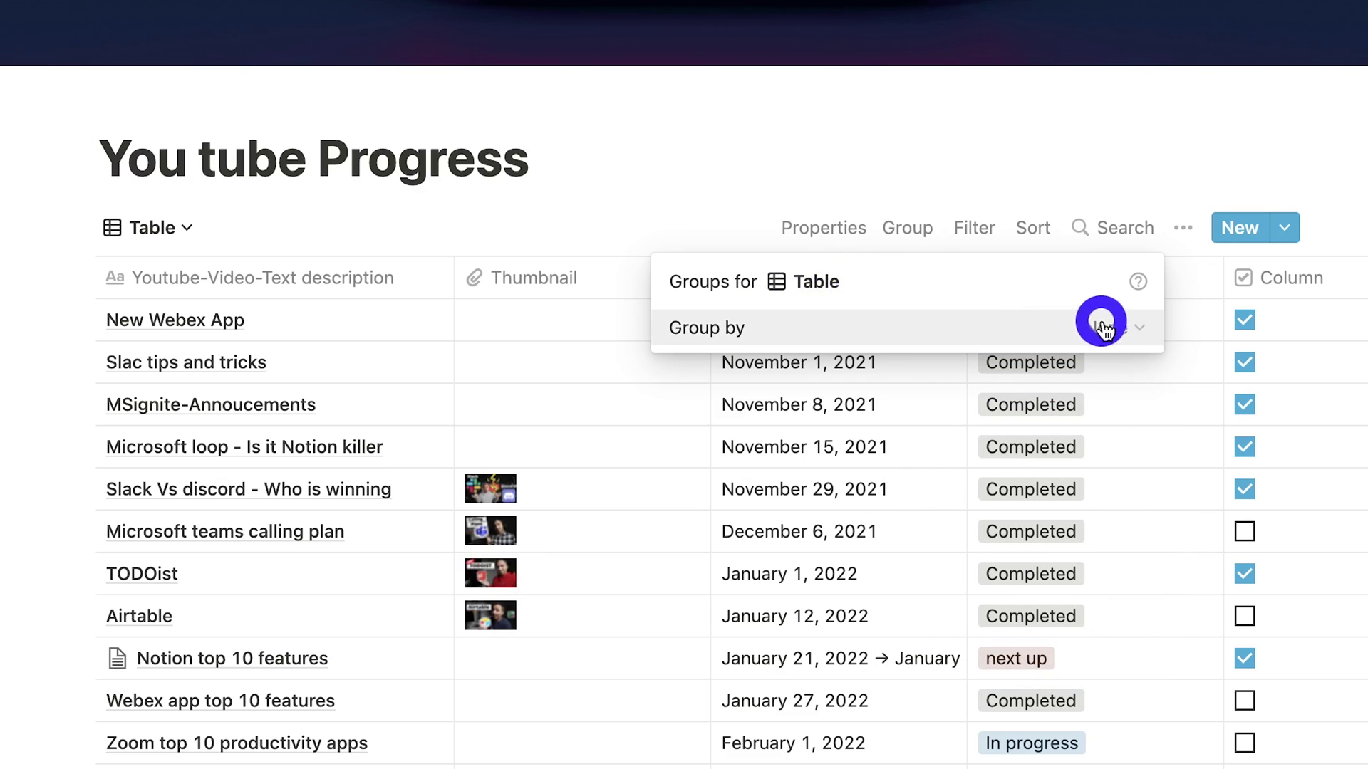
{"action": "left_click", "coordinate": [1142, 328]}
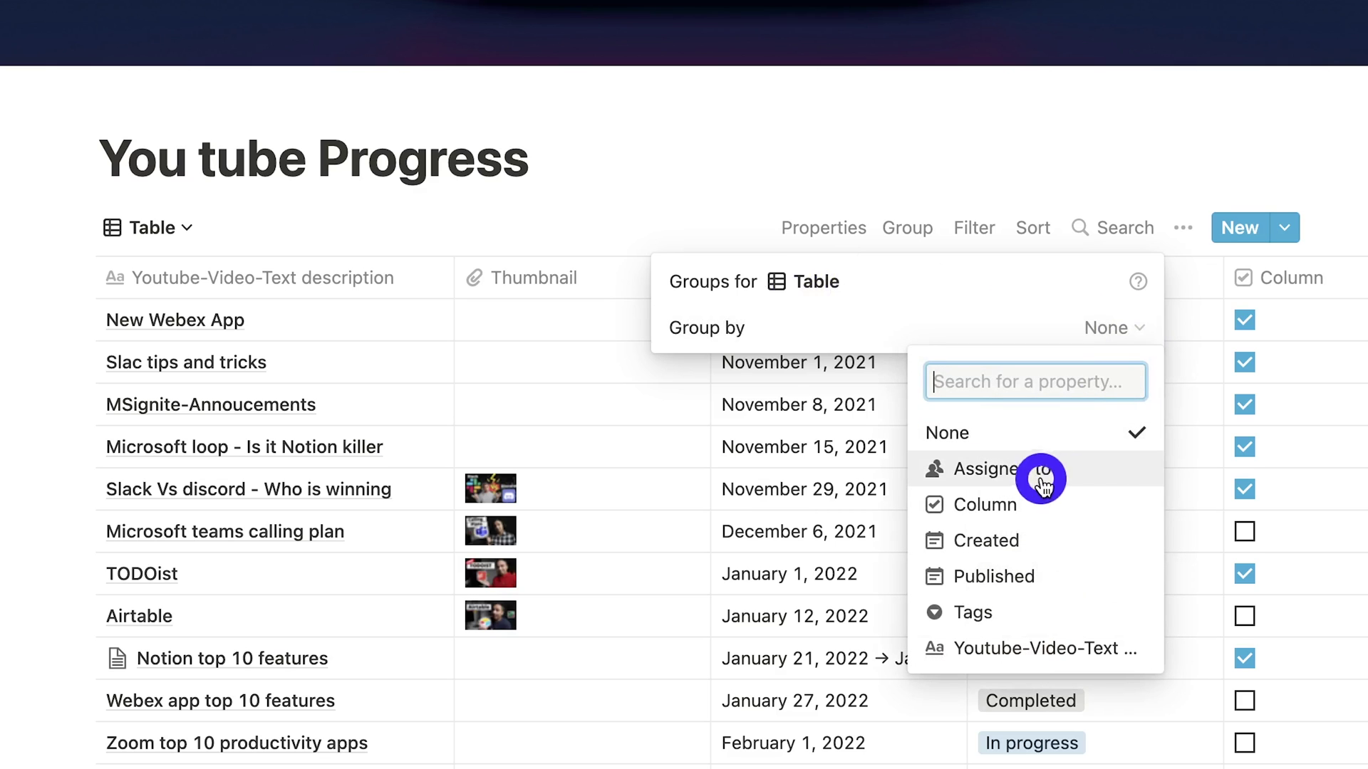
{"action": "left_click", "coordinate": [1001, 548]}
{"action": "scroll", "coordinate": [745, 427], "scroll_direction": "down", "scroll_amount": 8}
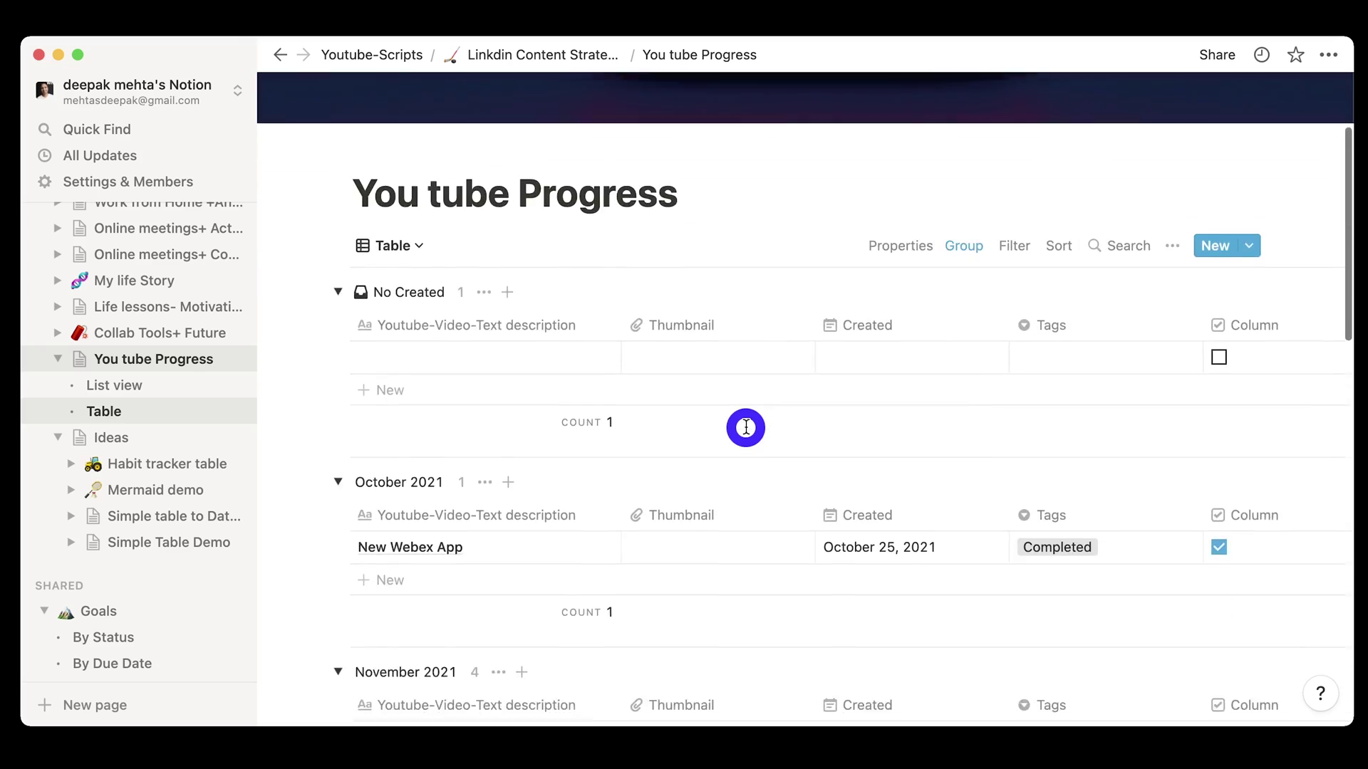
{"action": "scroll", "coordinate": [745, 432], "scroll_direction": "down", "scroll_amount": 4}
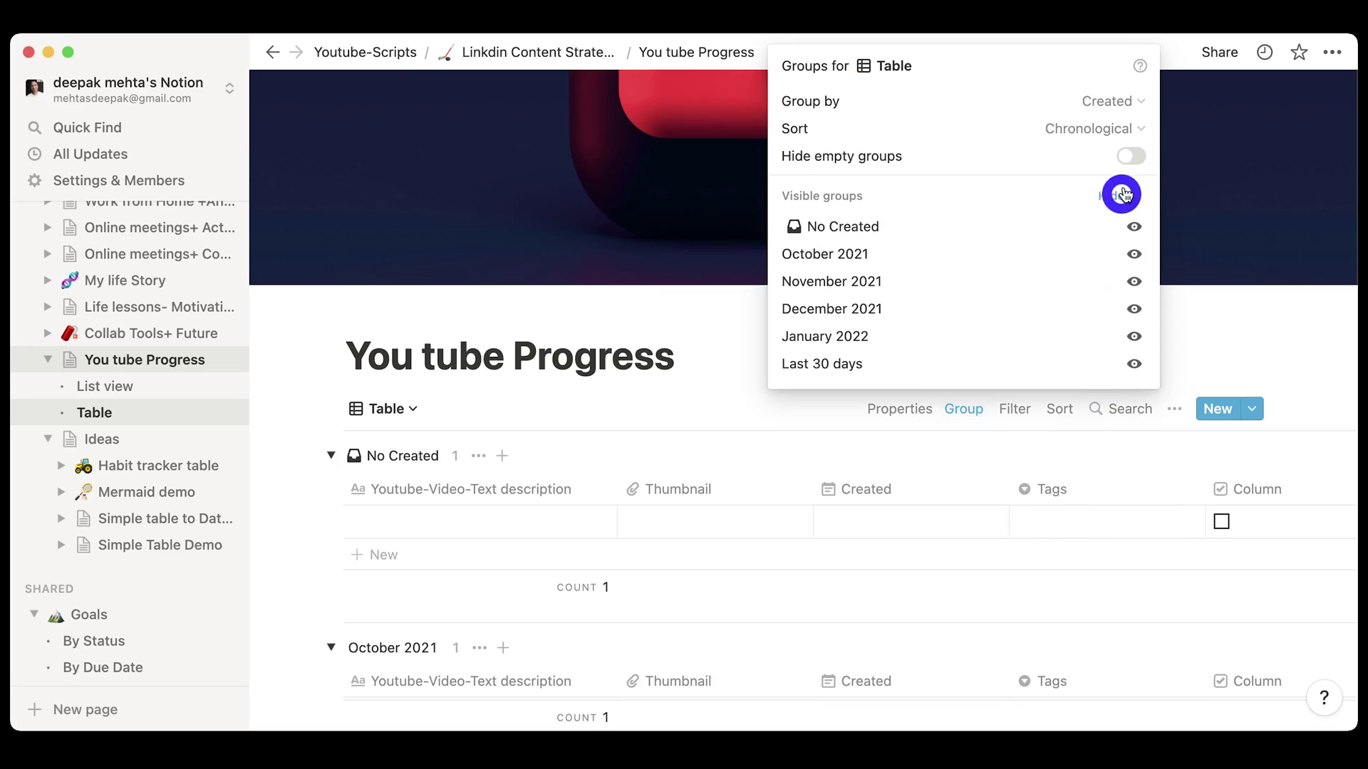
Change the grouping to Youtube-Video-Text description and close the grouping settings.
{"action": "left_click", "coordinate": [1139, 100]}
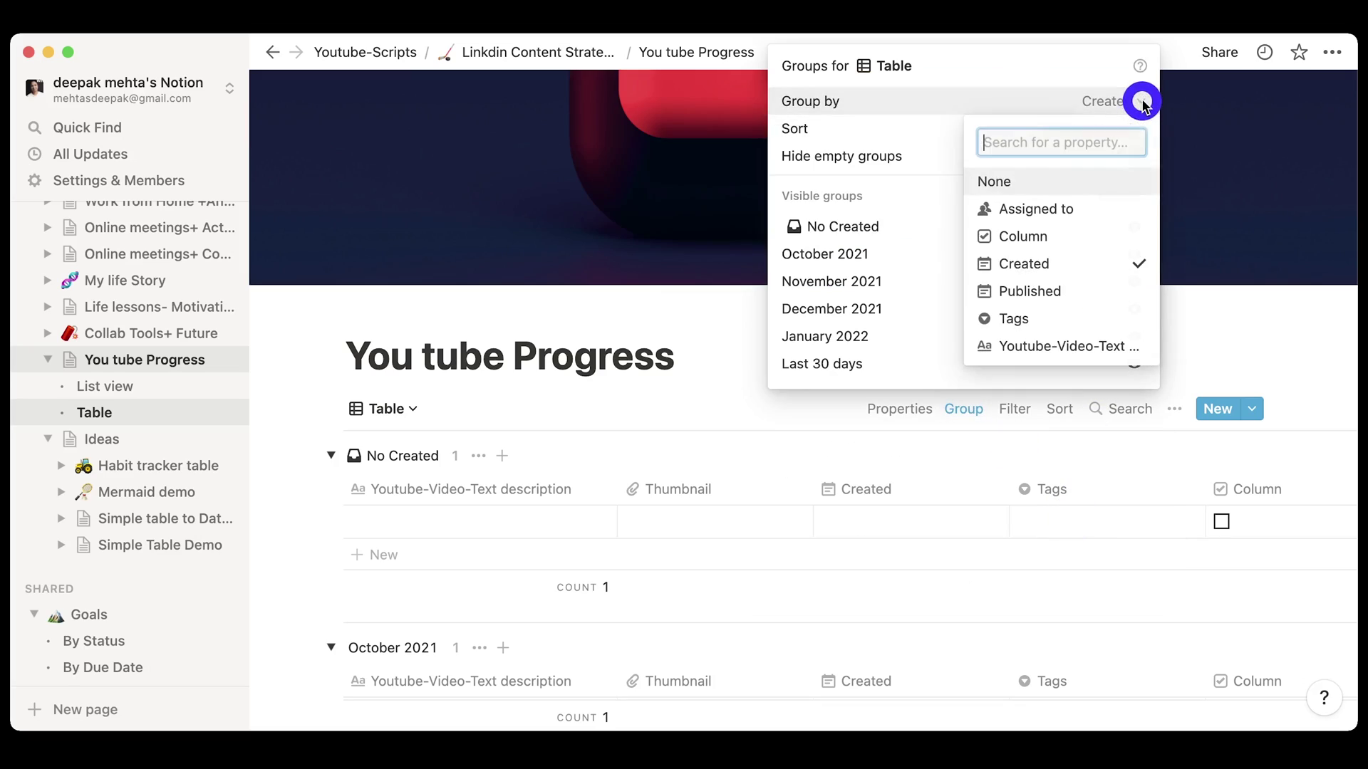
{"action": "left_click", "coordinate": [1026, 347]}
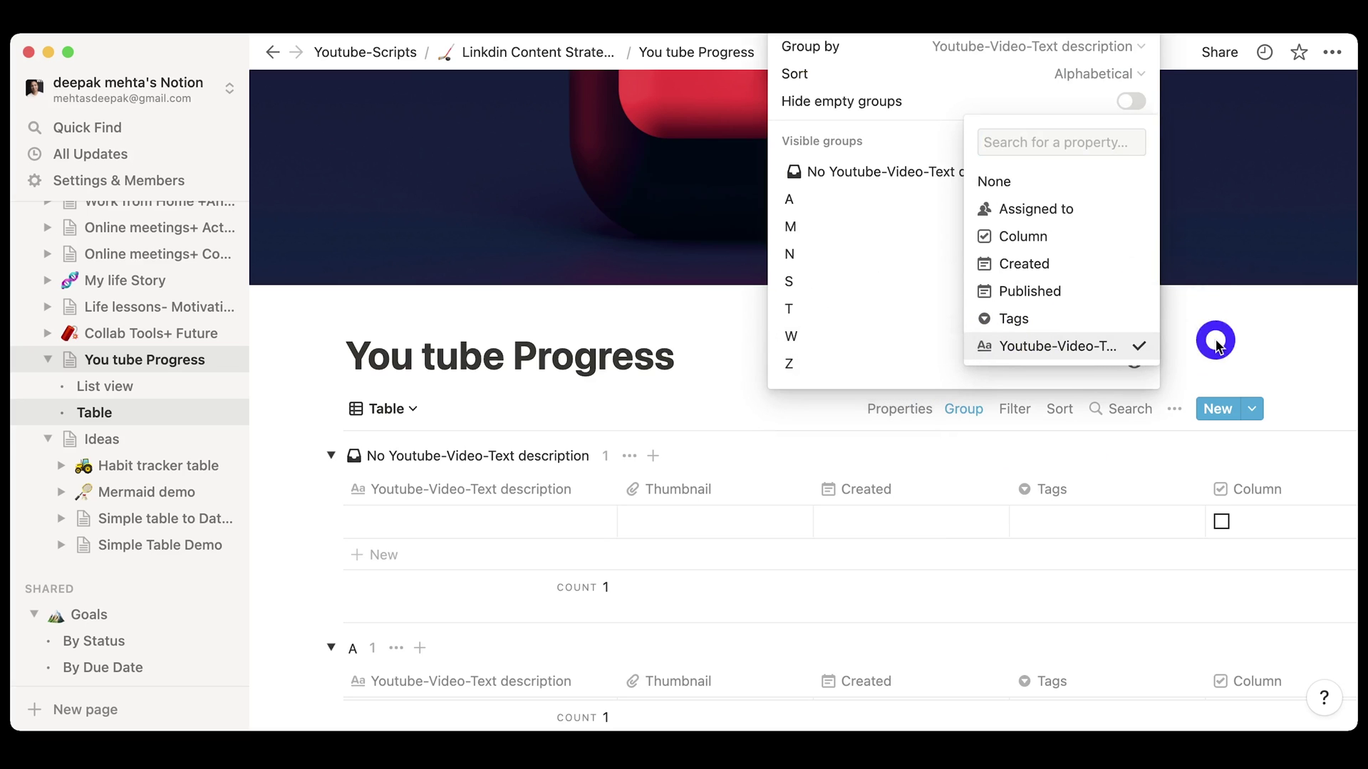
{"action": "left_click", "coordinate": [761, 484]}
{"action": "left_click", "coordinate": [727, 397]}
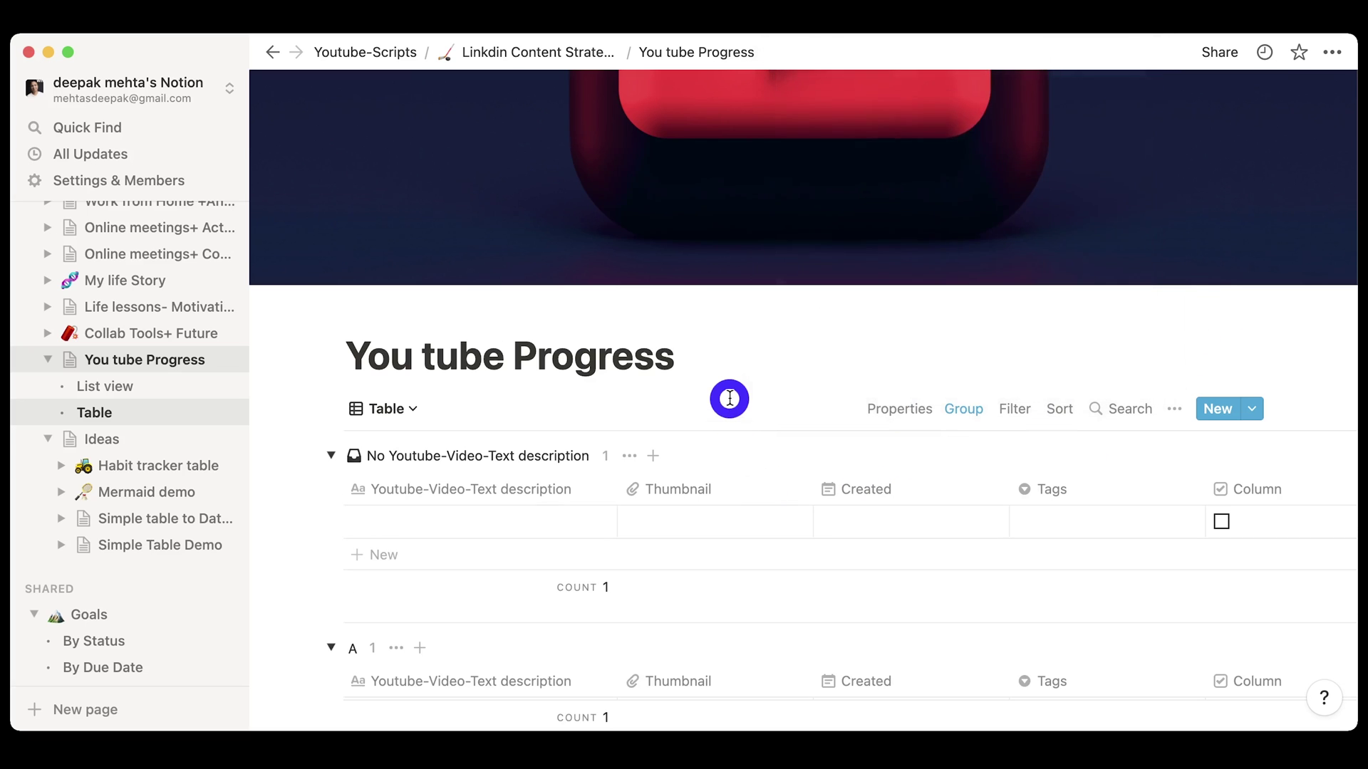
{"action": "scroll", "coordinate": [728, 399], "scroll_direction": "down", "scroll_amount": 3}
{"action": "scroll", "coordinate": [730, 399], "scroll_direction": "down", "scroll_amount": 10}
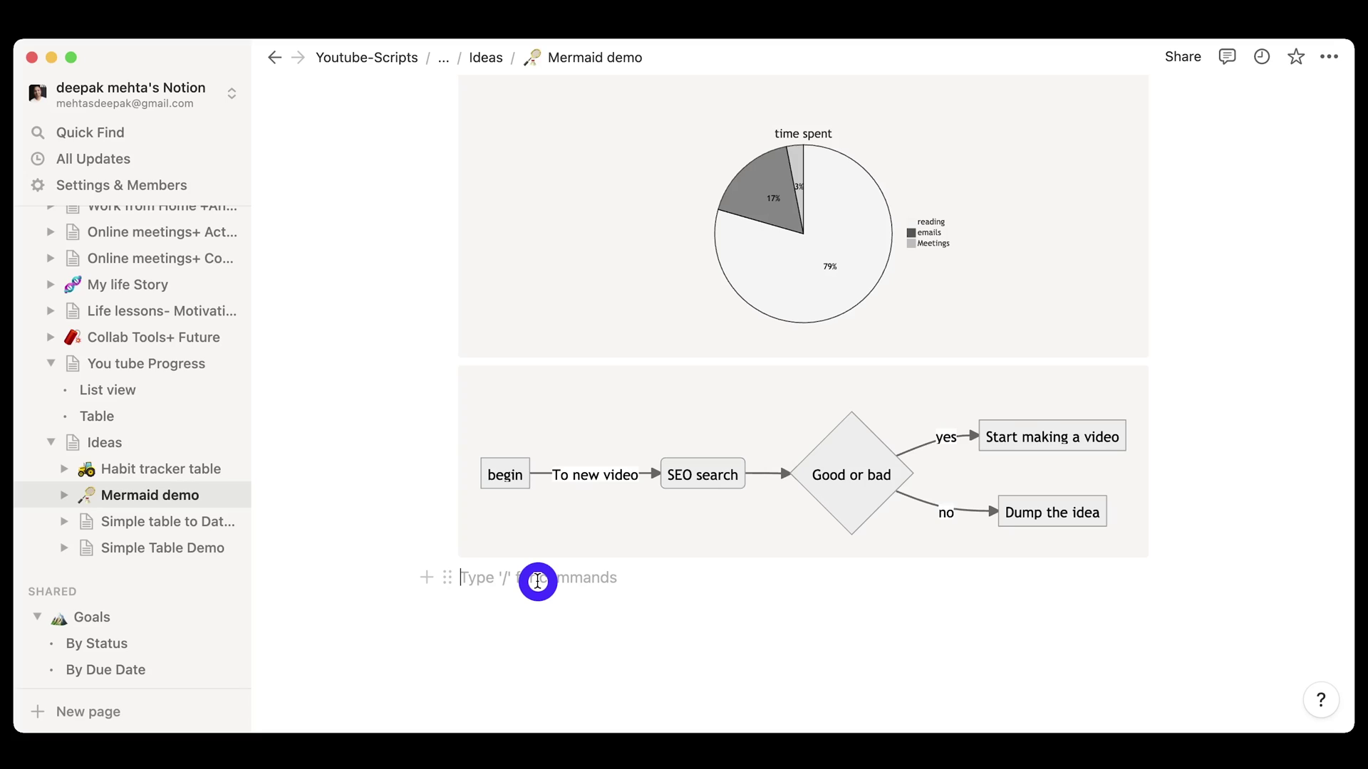
Add a code block with language set to Mermaid below the flowchart, using /c.
{"action": "type", "text": "/cod"}
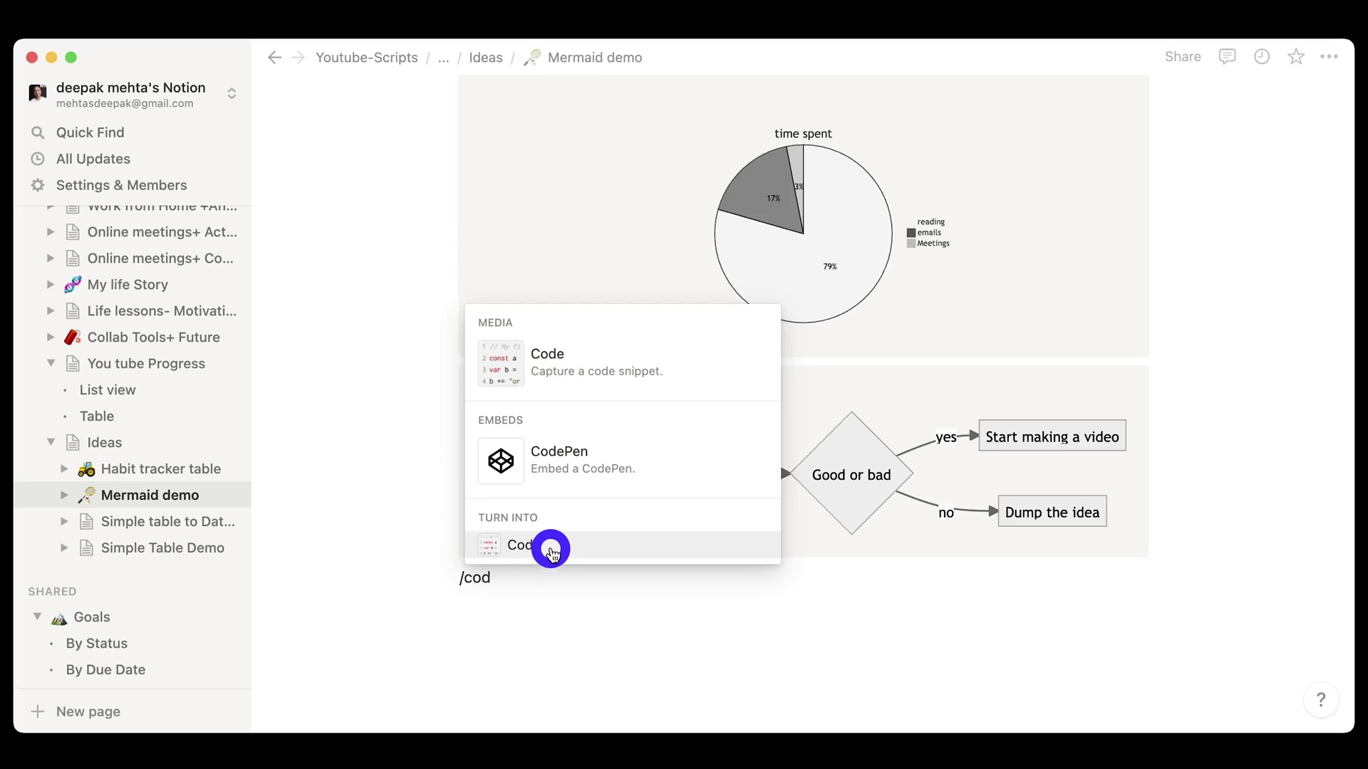
{"action": "left_click", "coordinate": [550, 546]}
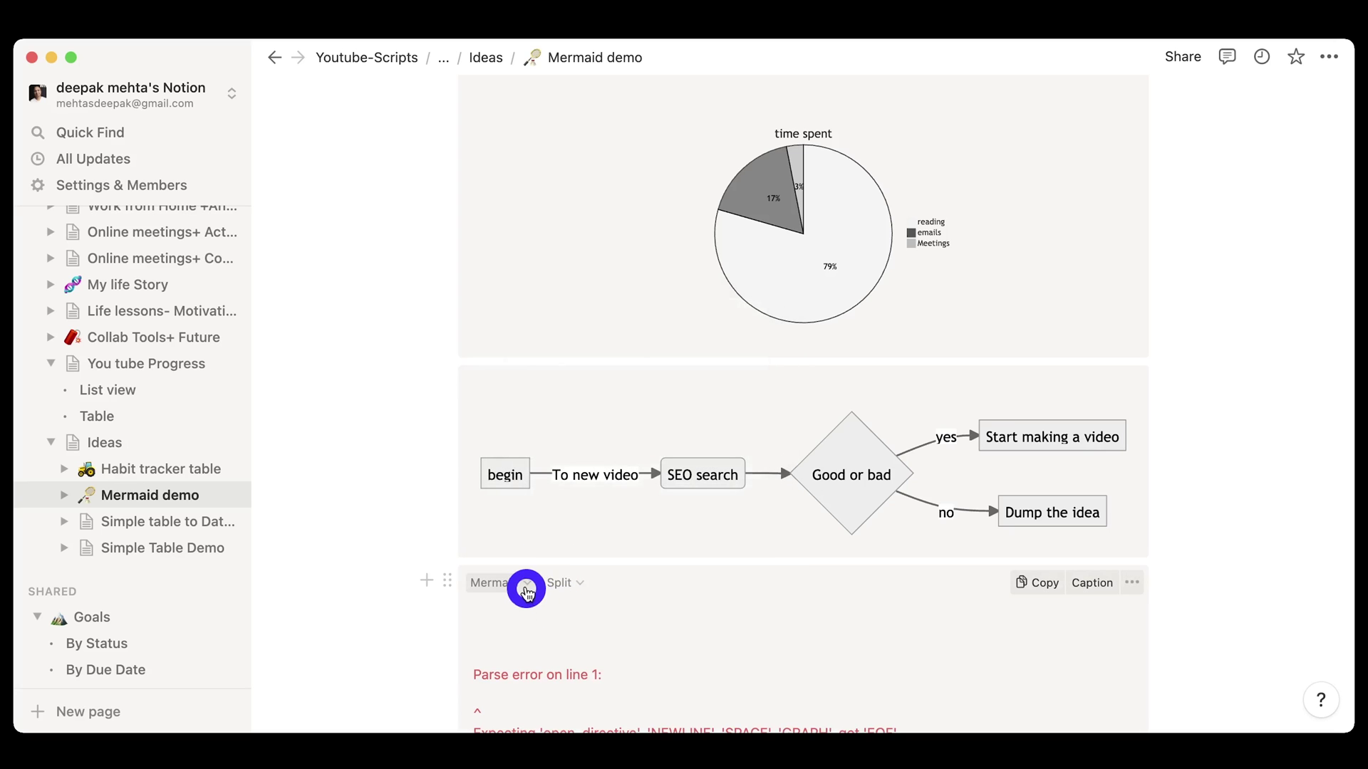
{"action": "left_click", "coordinate": [526, 589]}
{"action": "left_click", "coordinate": [466, 553]}
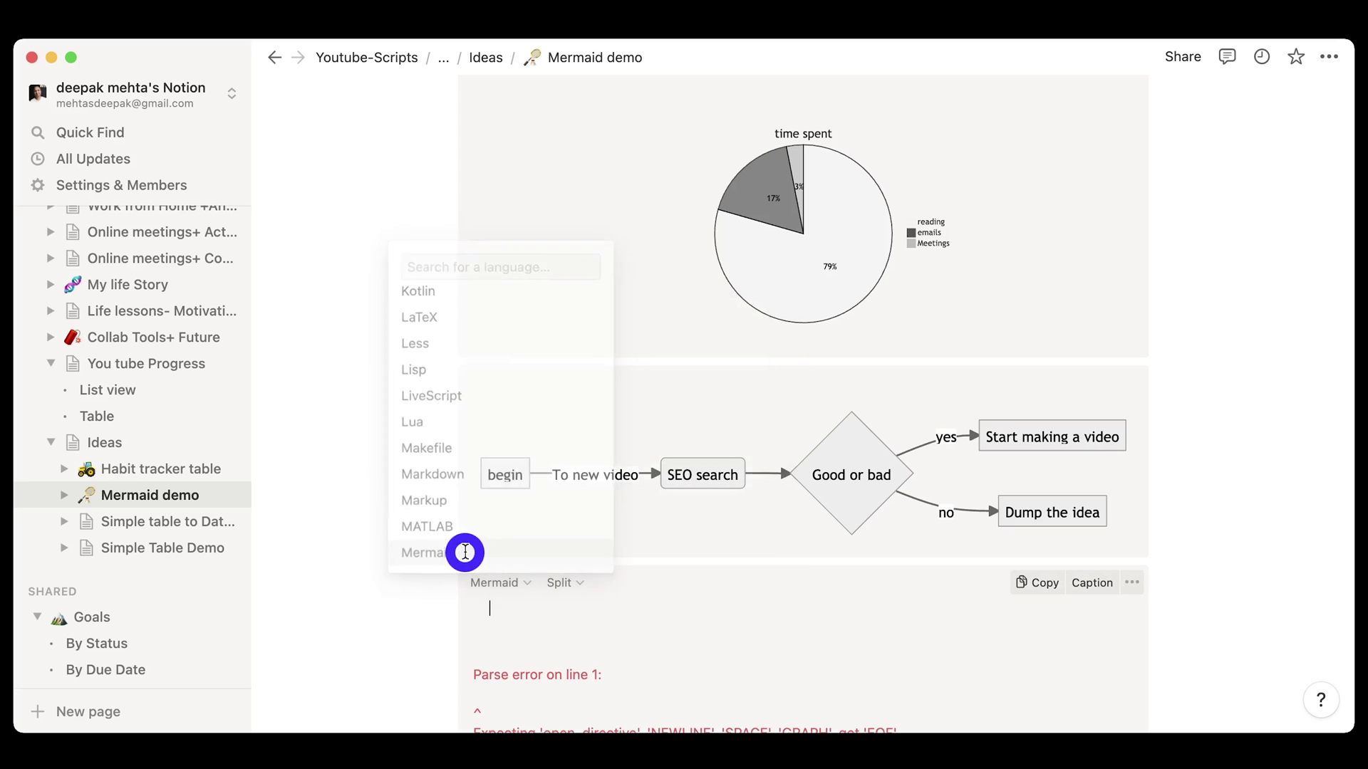
Copy the pie chart example code from the Mermaid GitHub README in Chrome.
{"action": "scroll", "coordinate": [535, 621], "scroll_direction": "down", "scroll_amount": 3}
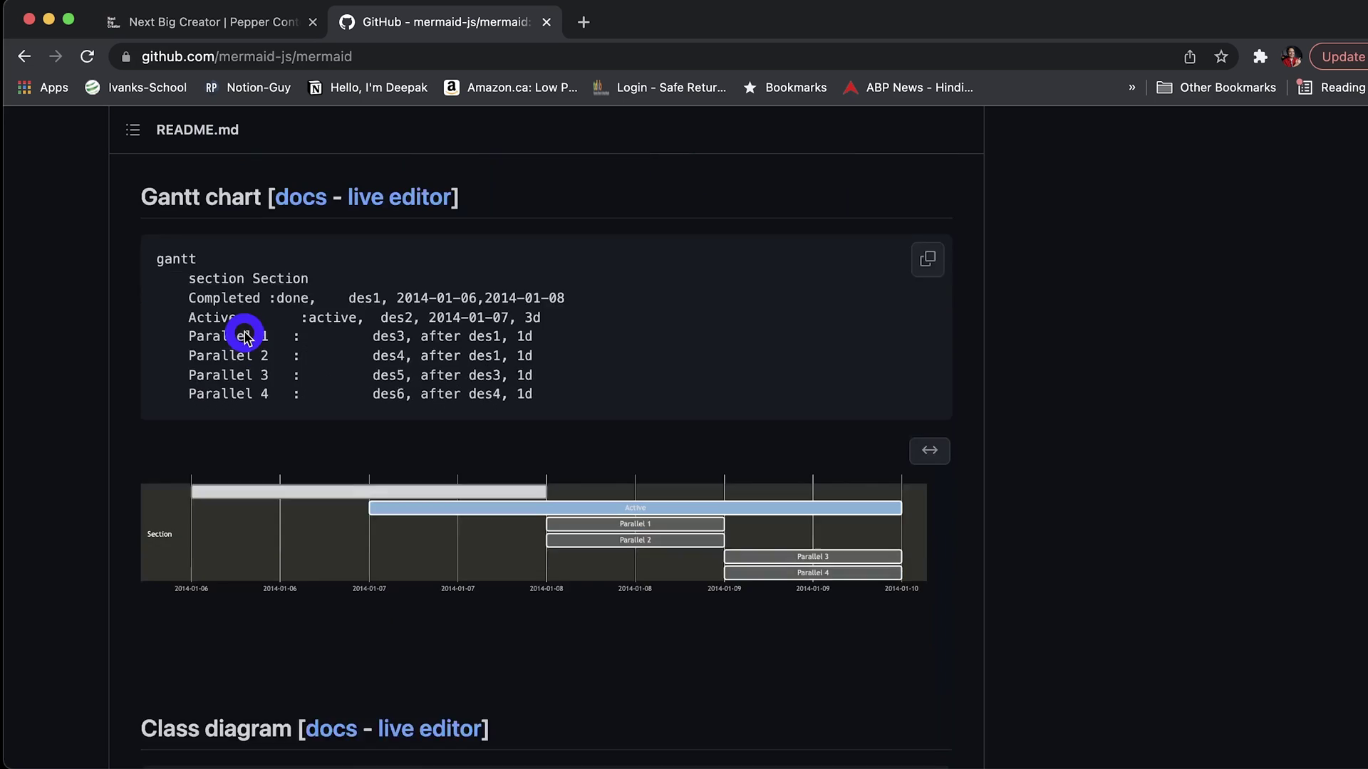
{"action": "scroll", "coordinate": [244, 335], "scroll_direction": "down", "scroll_amount": 20}
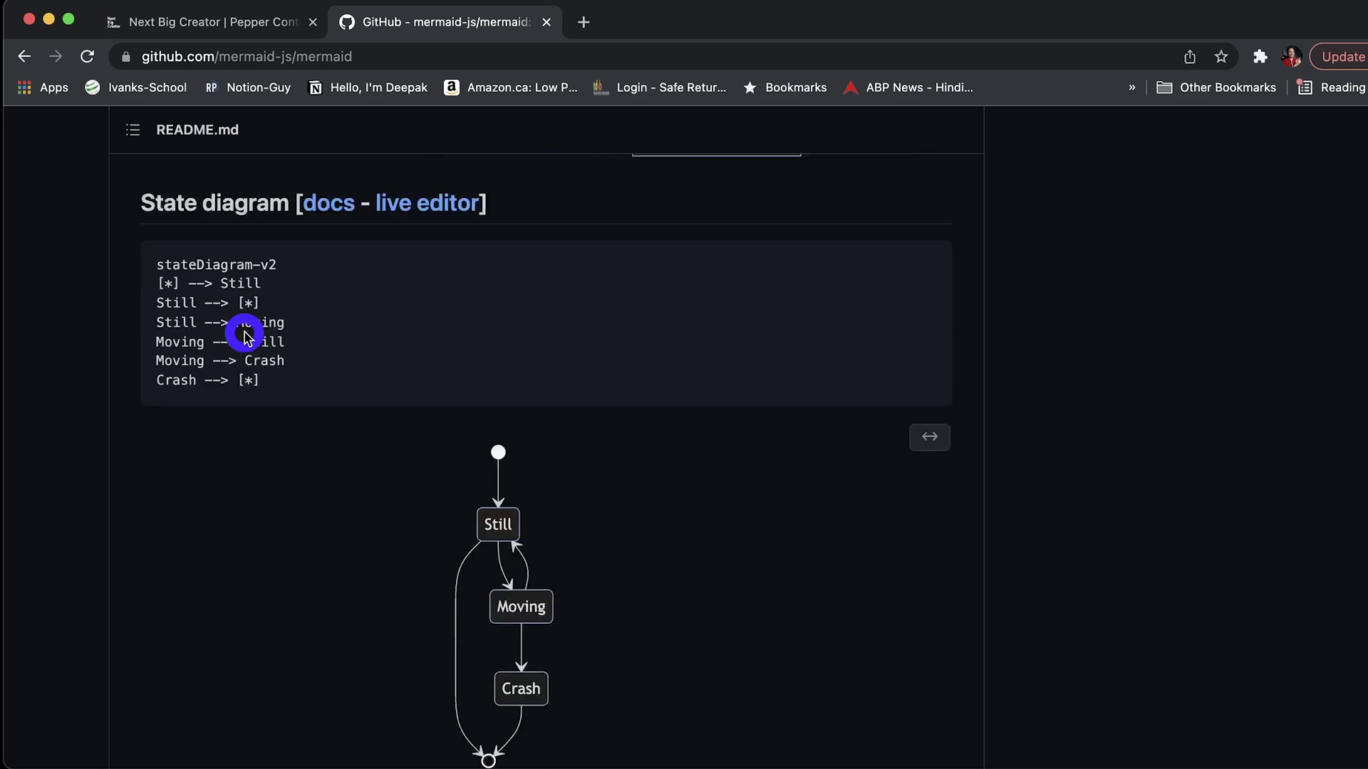
{"action": "scroll", "coordinate": [244, 335], "scroll_direction": "down", "scroll_amount": 3}
{"action": "left_click_drag", "start_coordinate": [290, 280], "coordinate": [175, 231]}
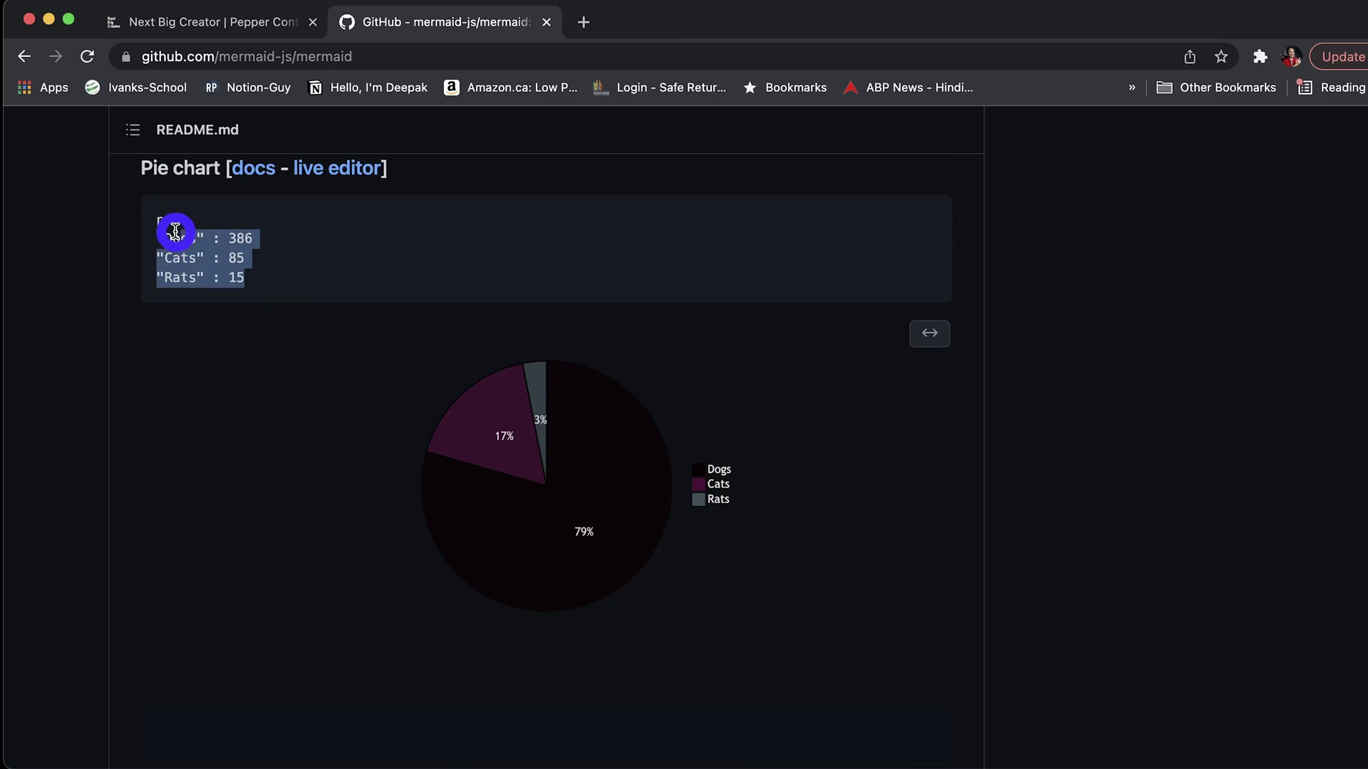
{"action": "right_click", "coordinate": [158, 222]}
{"action": "left_click", "coordinate": [223, 268]}
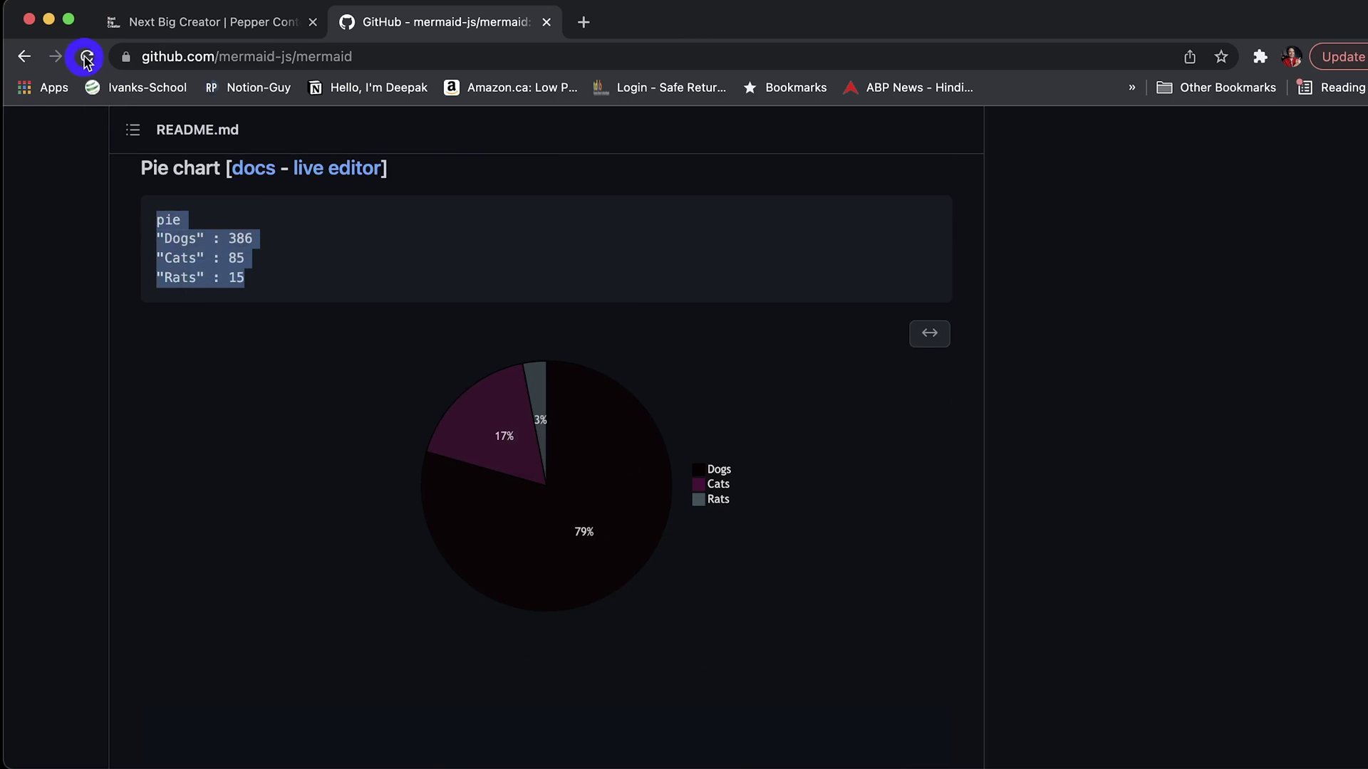
Paste the copied pie chart code into the empty Mermaid block in Notion.
{"action": "left_click", "coordinate": [48, 19]}
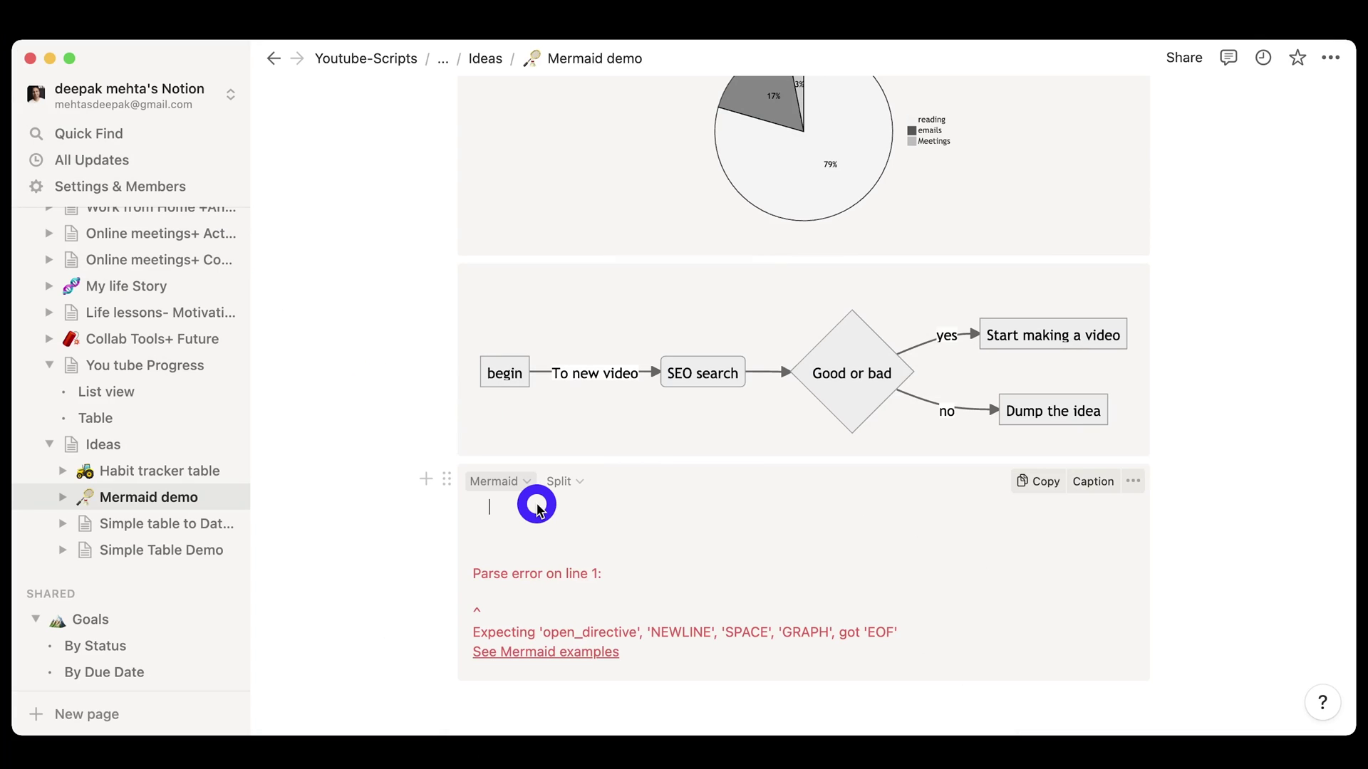
{"action": "key", "text": "super+v"}
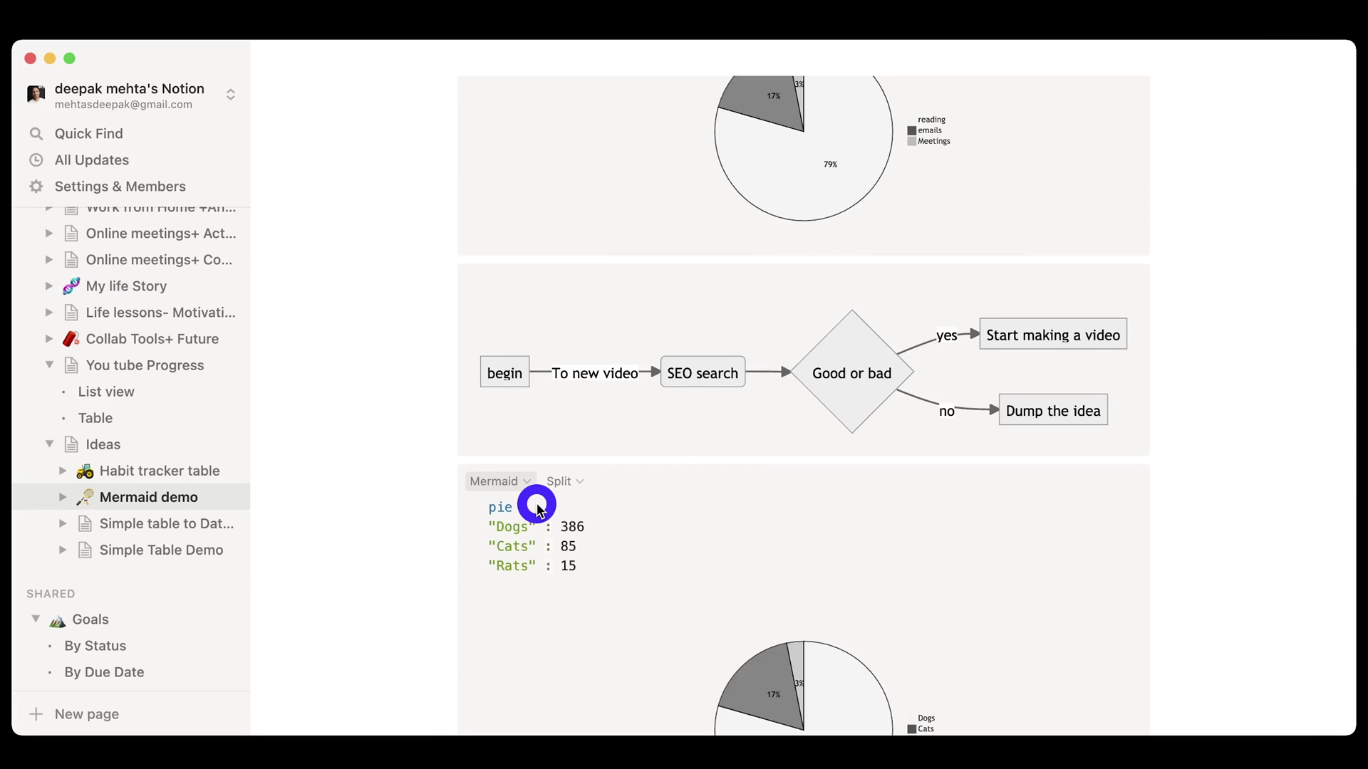
{"action": "scroll", "coordinate": [746, 599], "scroll_direction": "down", "scroll_amount": 2}
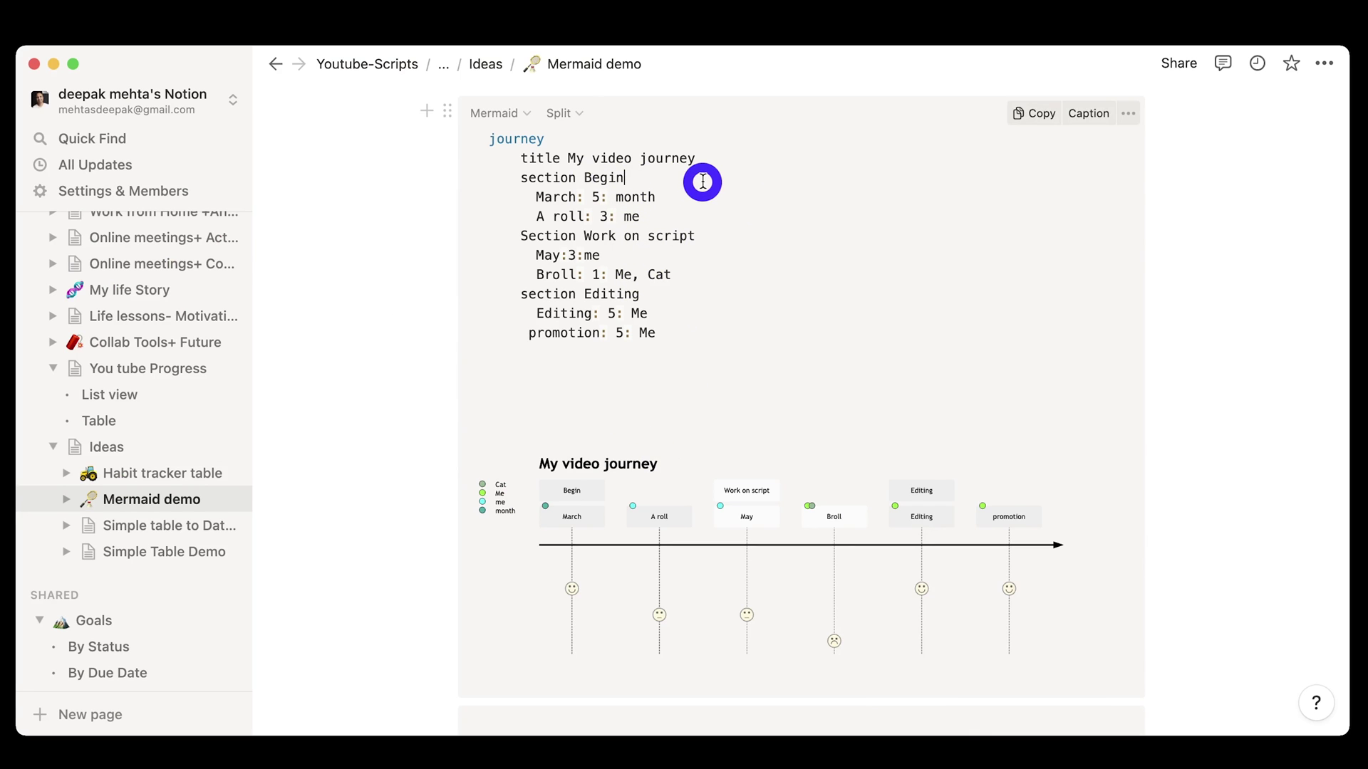
Rename the journey diagram's 'Begin' section to 'My video journey'.
{"action": "key", "text": "BackSpace"}
{"action": "key", "text": "BackSpace"}
{"action": "key", "text": "BackSpace"}
{"action": "key", "text": "BackSpace"}
{"action": "key", "text": "BackSpace"}
{"action": "type", "text": "My video journey"}
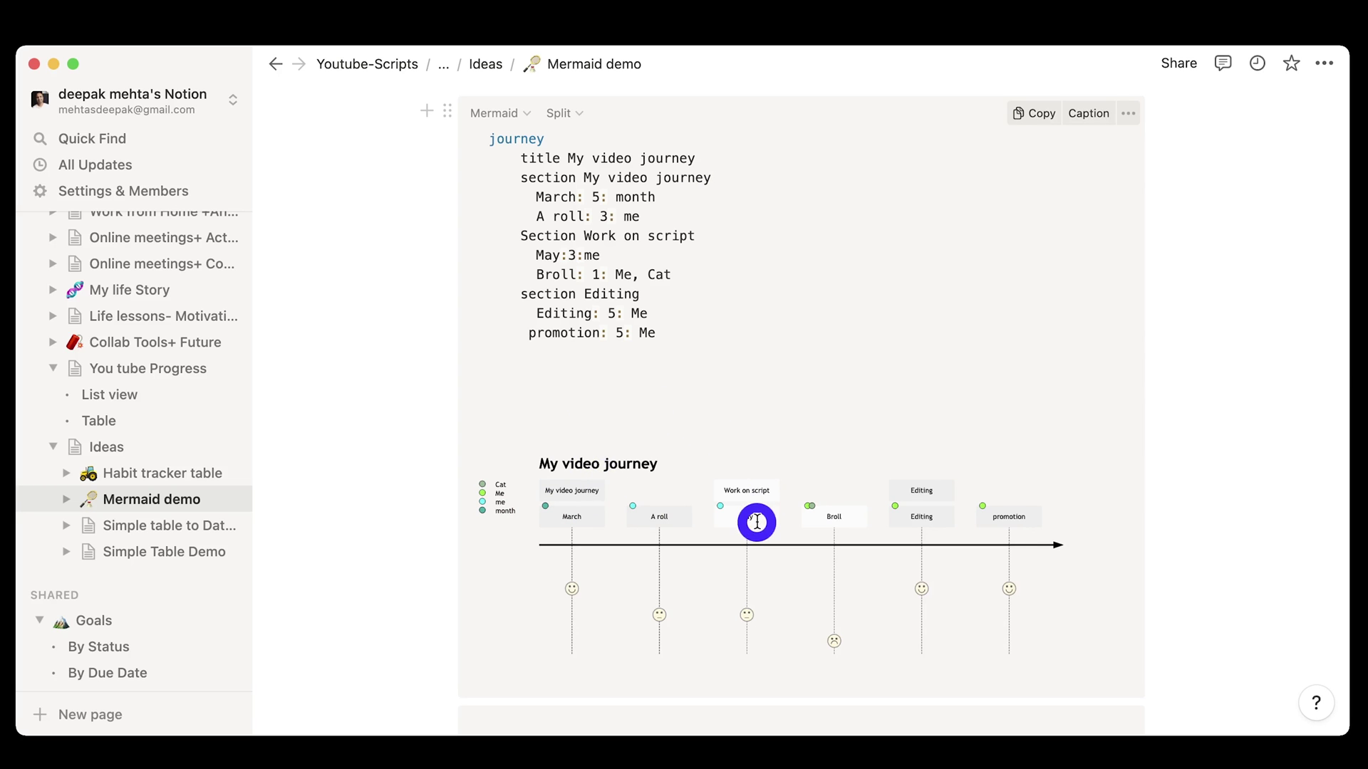
{"action": "scroll", "coordinate": [757, 522], "scroll_direction": "down", "scroll_amount": 2}
{"action": "scroll", "coordinate": [756, 522], "scroll_direction": "up", "scroll_amount": 2}
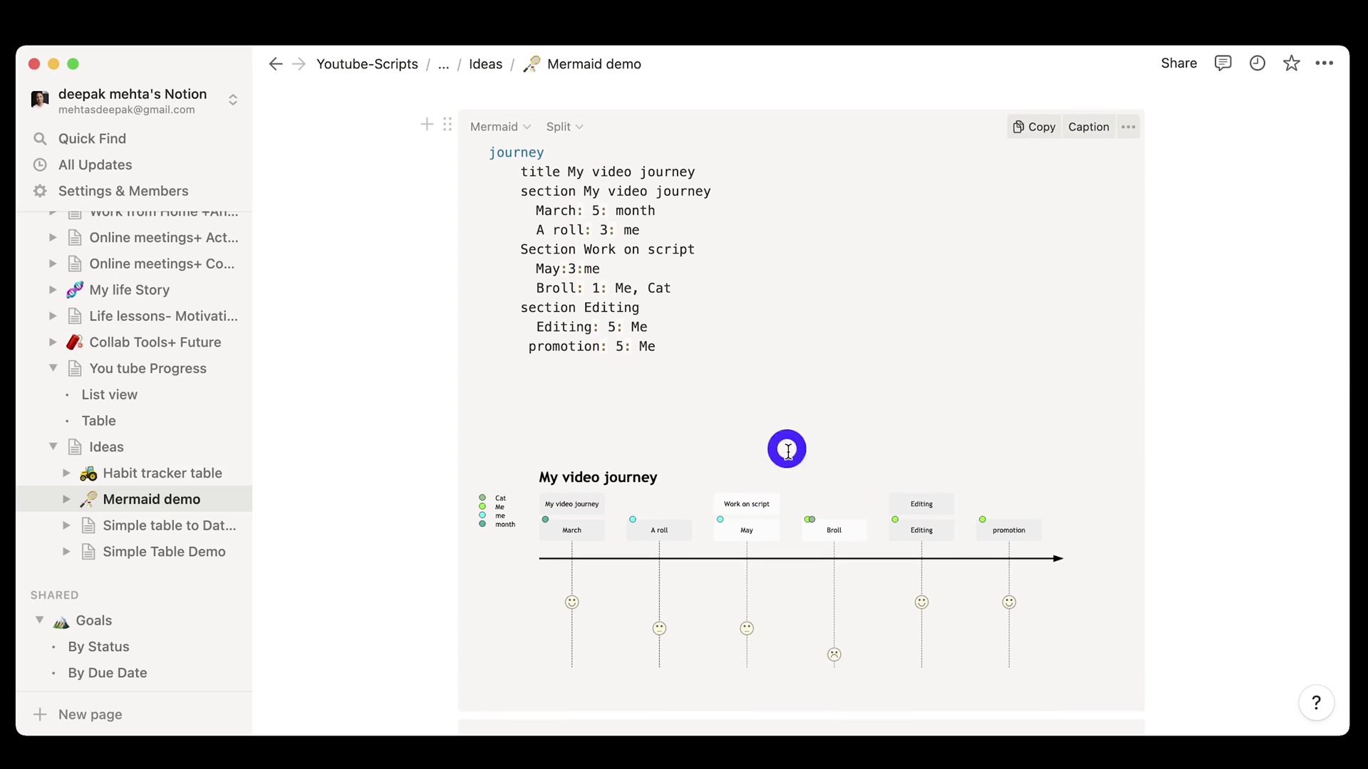
{"action": "left_click", "coordinate": [581, 131]}
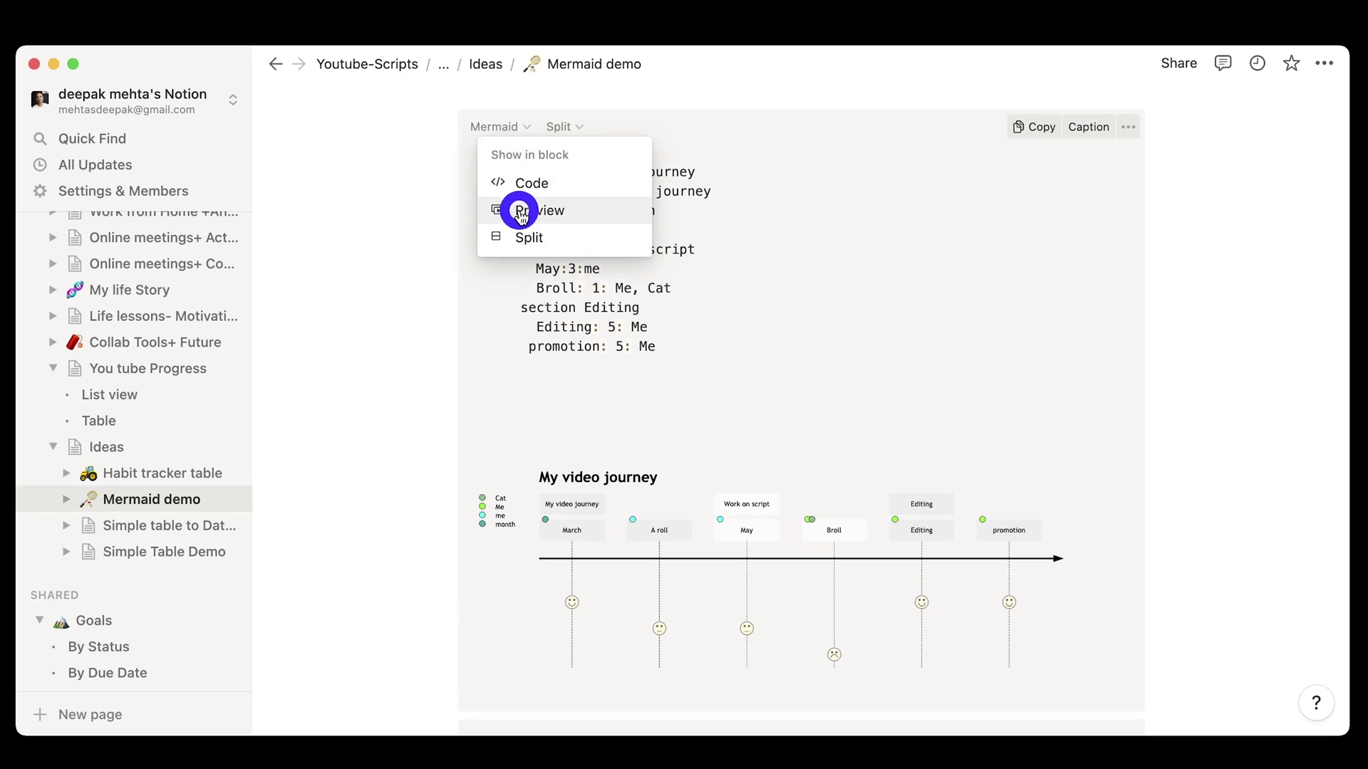
{"action": "left_click", "coordinate": [544, 214]}
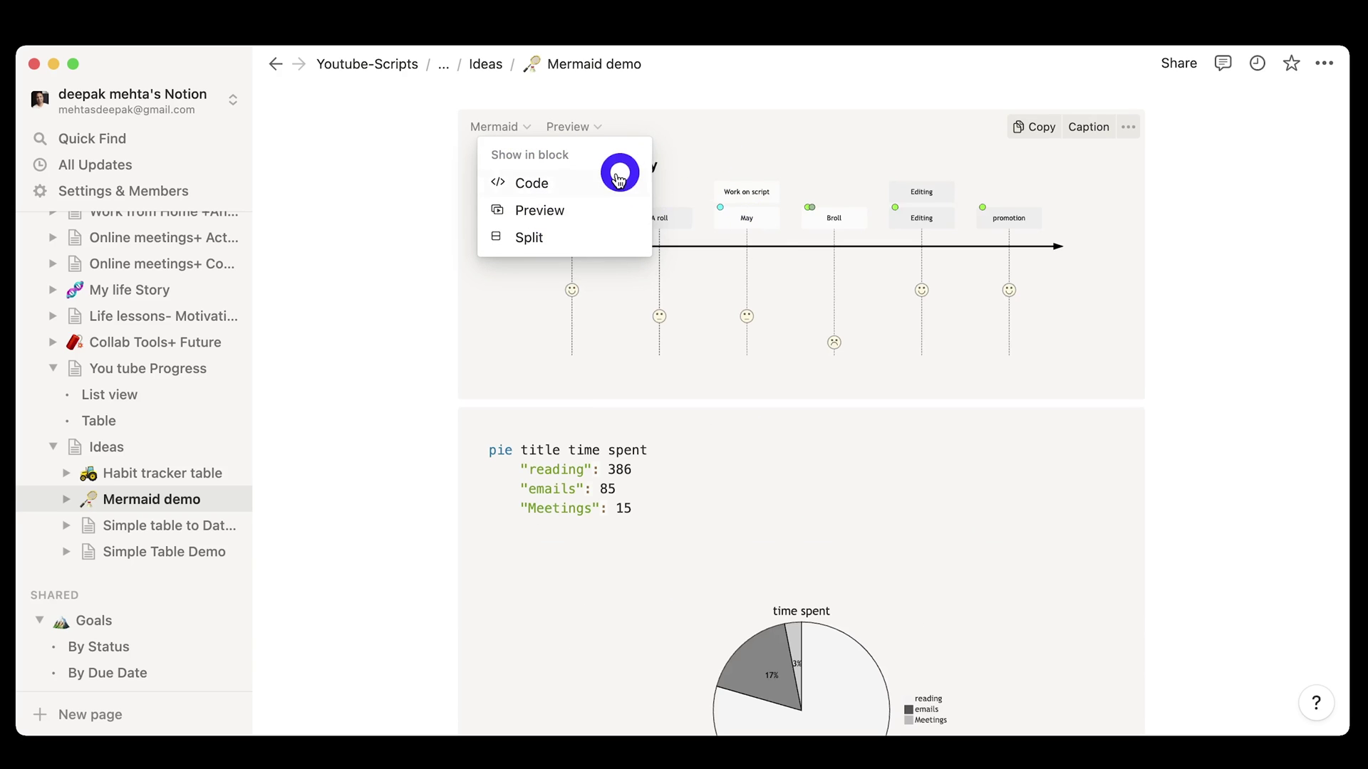
{"action": "left_click", "coordinate": [527, 238]}
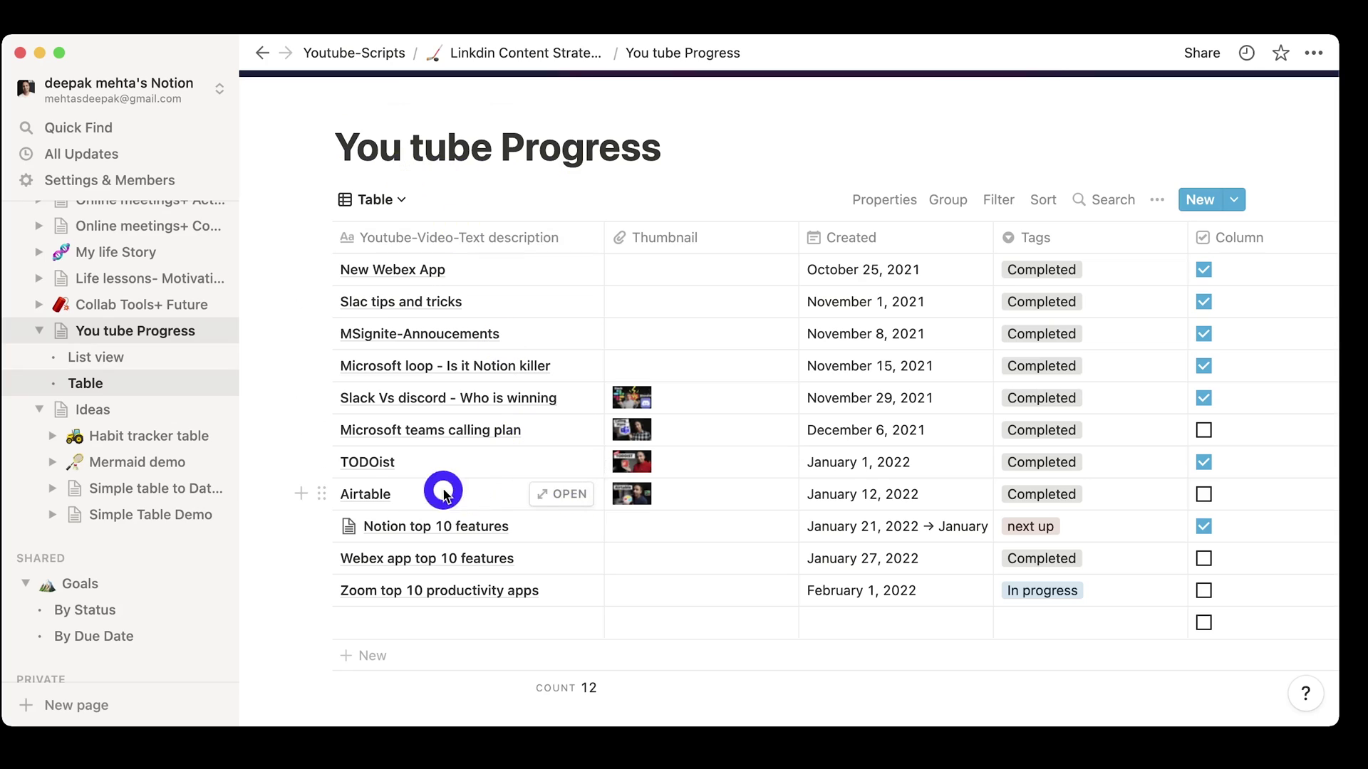
Peek the Airtable entry, step through TODOist and Microsoft teams calling plan, then up to Slack Vs discord.
{"action": "left_click", "coordinate": [563, 495]}
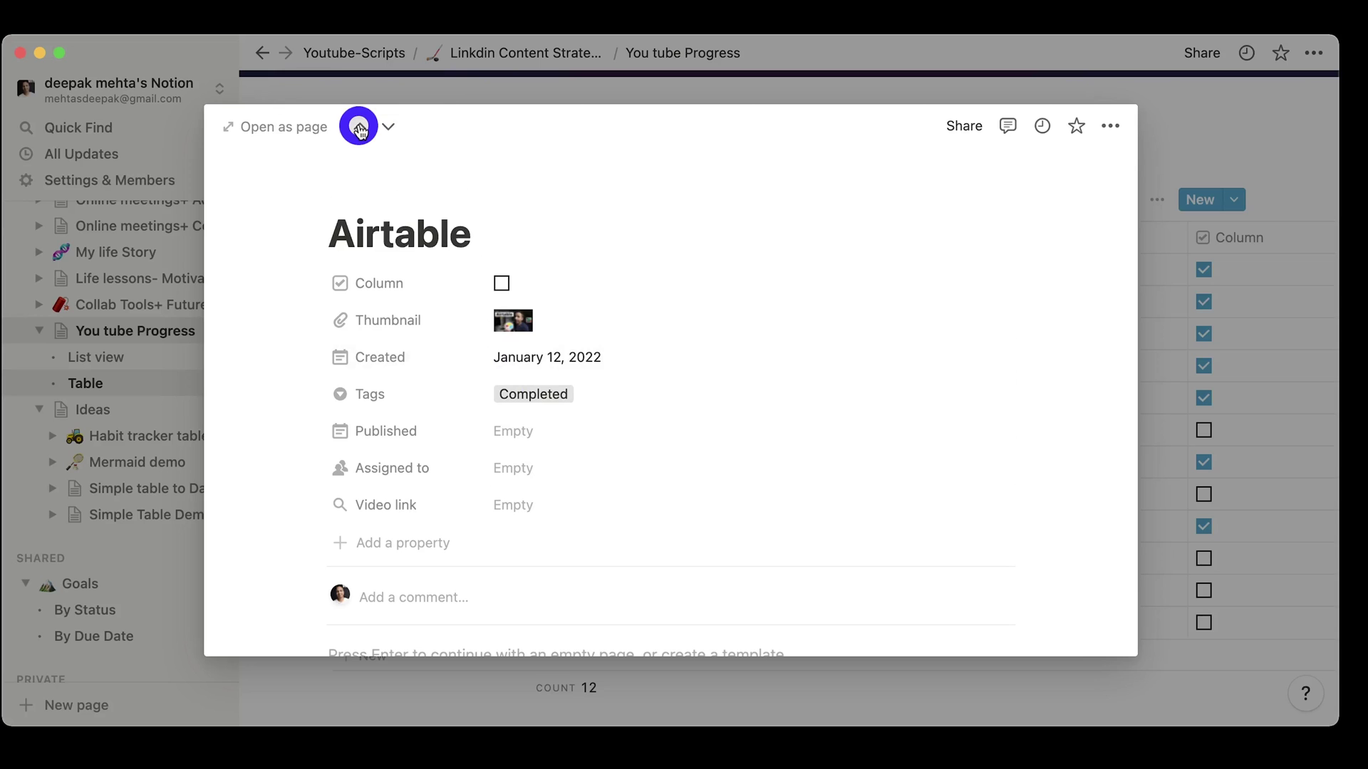
{"action": "left_click", "coordinate": [360, 128]}
{"action": "left_click", "coordinate": [359, 128]}
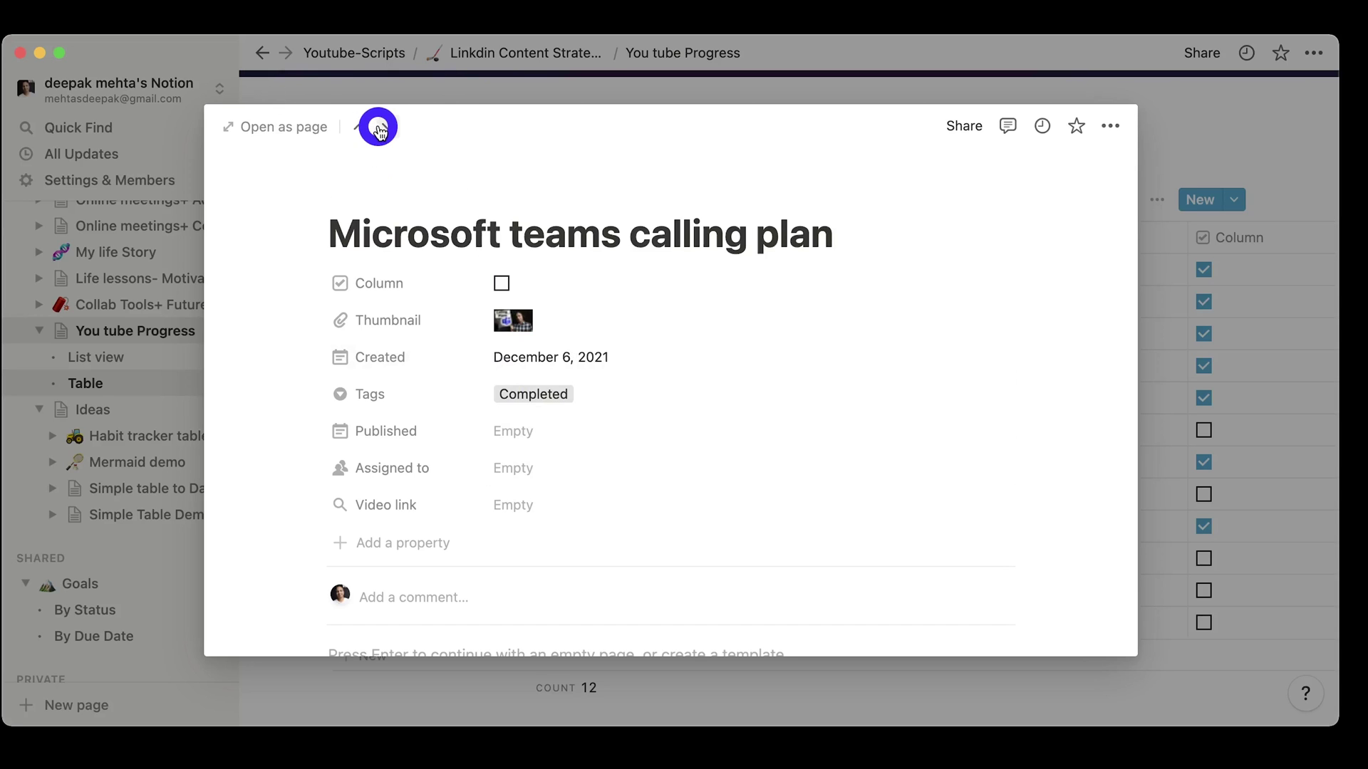
{"action": "left_click", "coordinate": [388, 129]}
{"action": "left_click", "coordinate": [388, 130]}
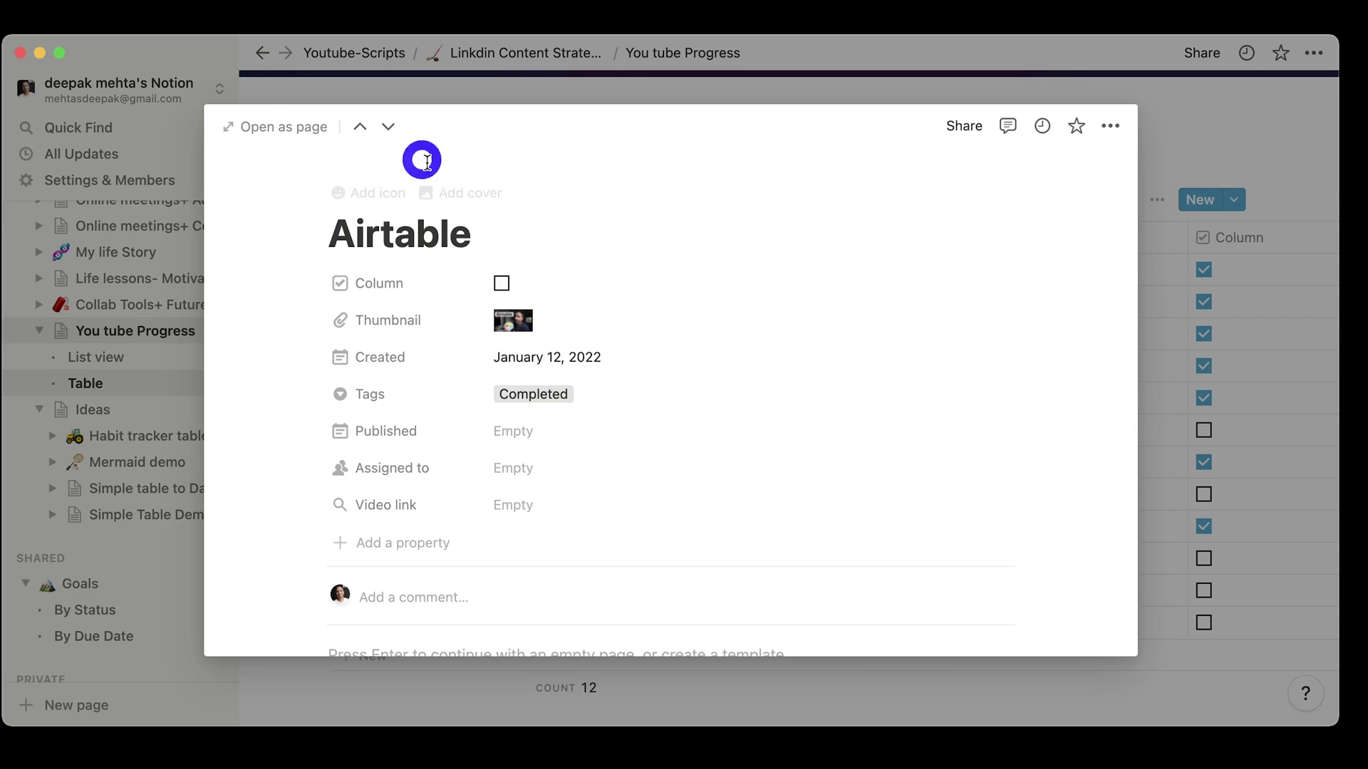
{"action": "left_click", "coordinate": [609, 208]}
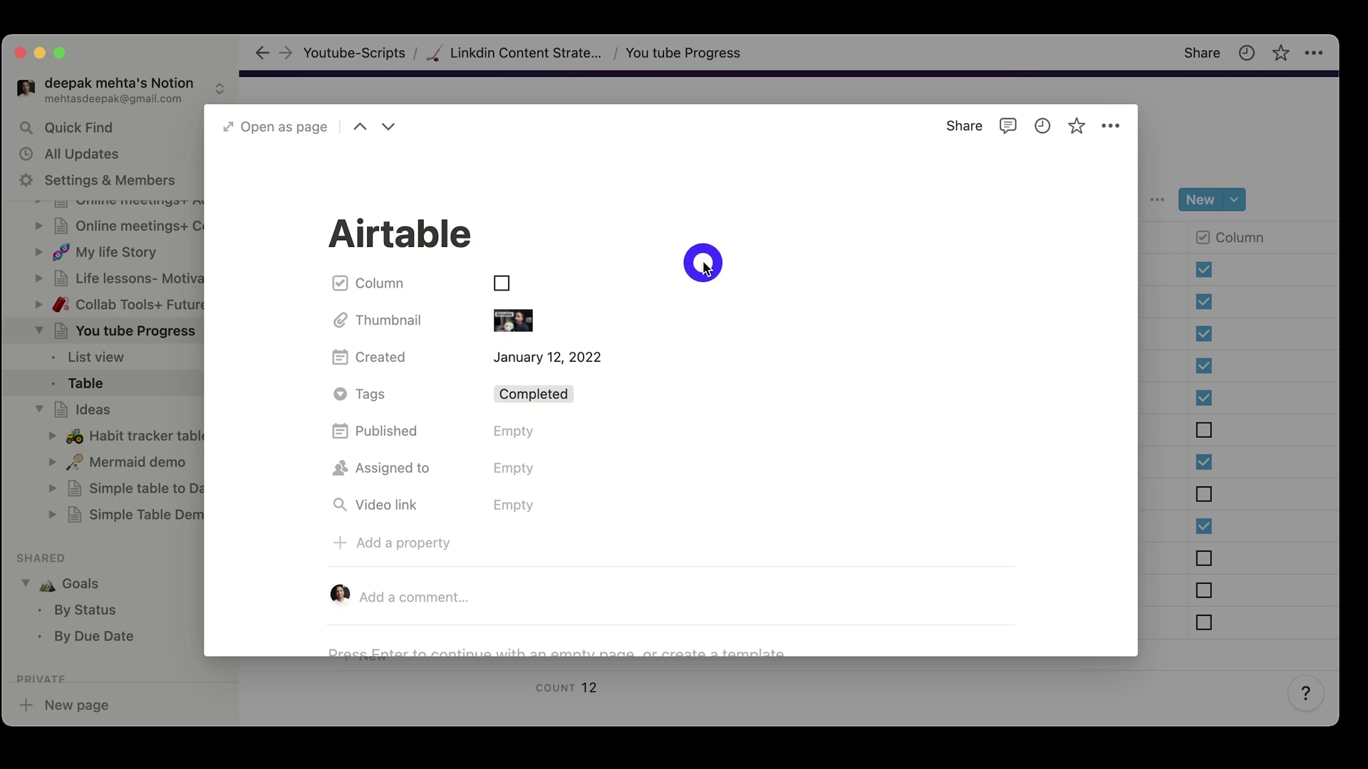
{"action": "left_click", "coordinate": [360, 127]}
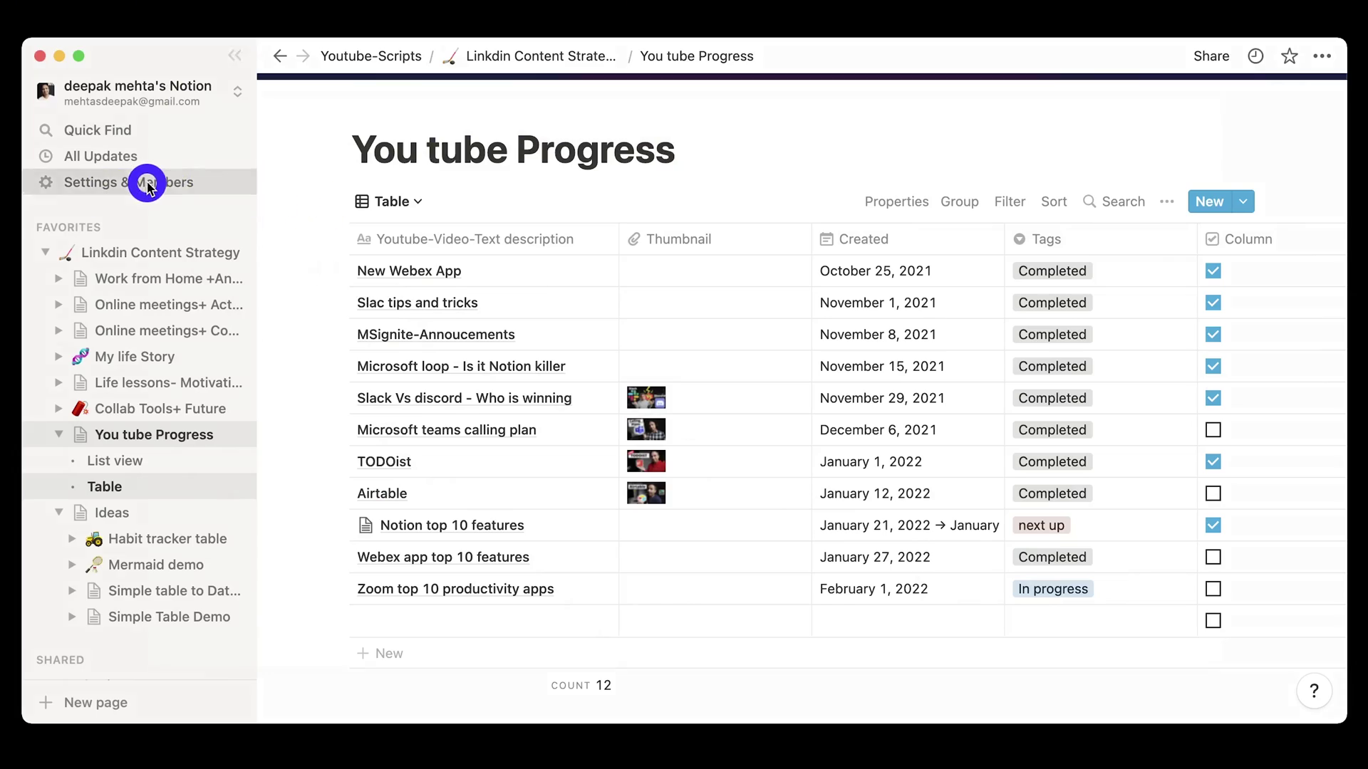
Go to My notifications & settings and expand the Open on start dropdown, currently Last visited page.
{"action": "left_click", "coordinate": [161, 185]}
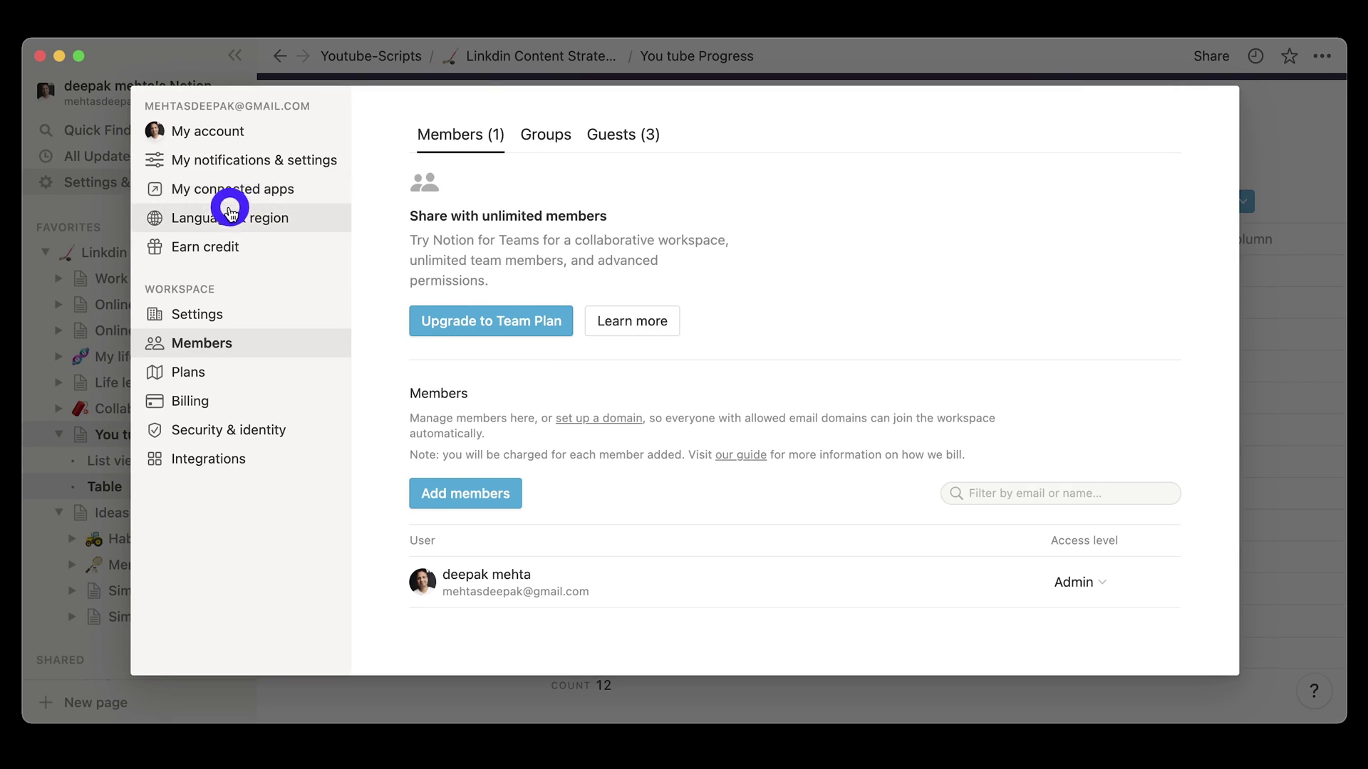
{"action": "left_click", "coordinate": [254, 160]}
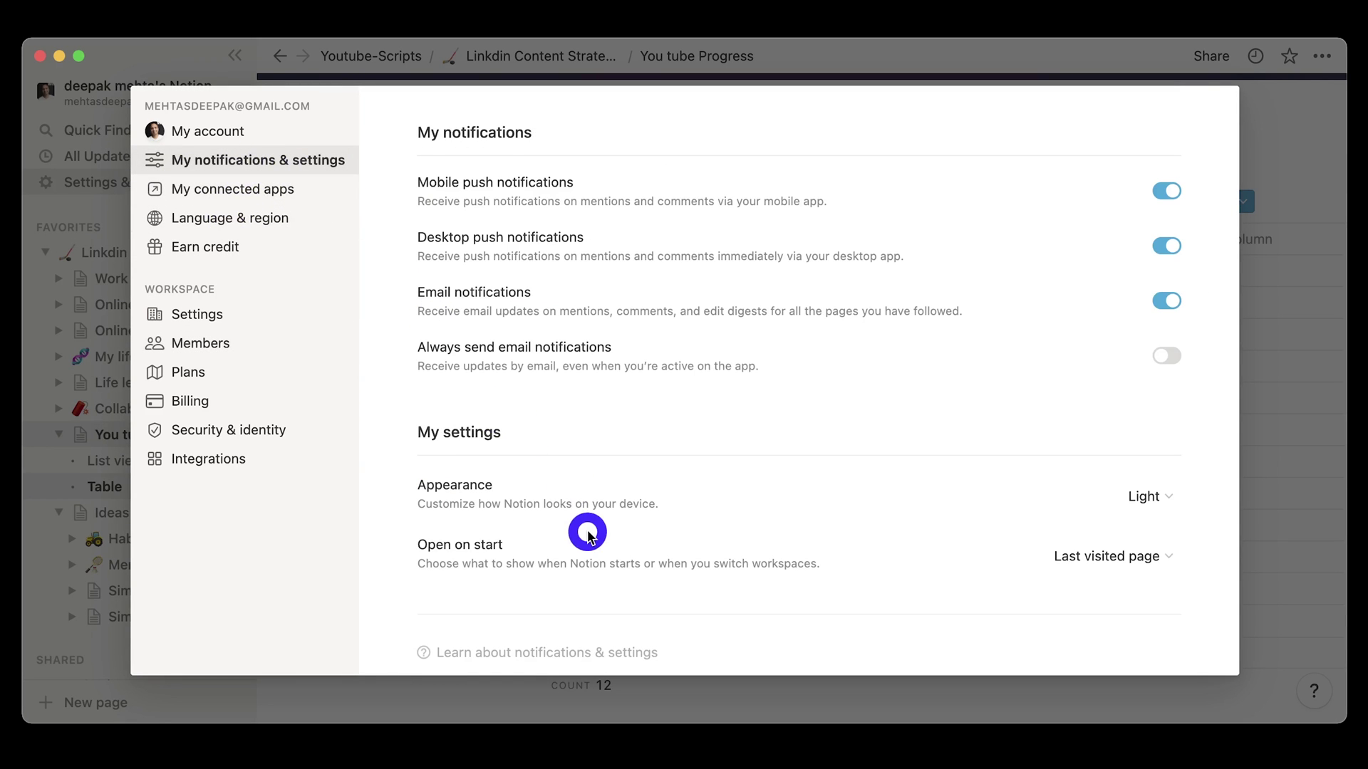
{"action": "scroll", "coordinate": [587, 534], "scroll_direction": "down", "scroll_amount": 1}
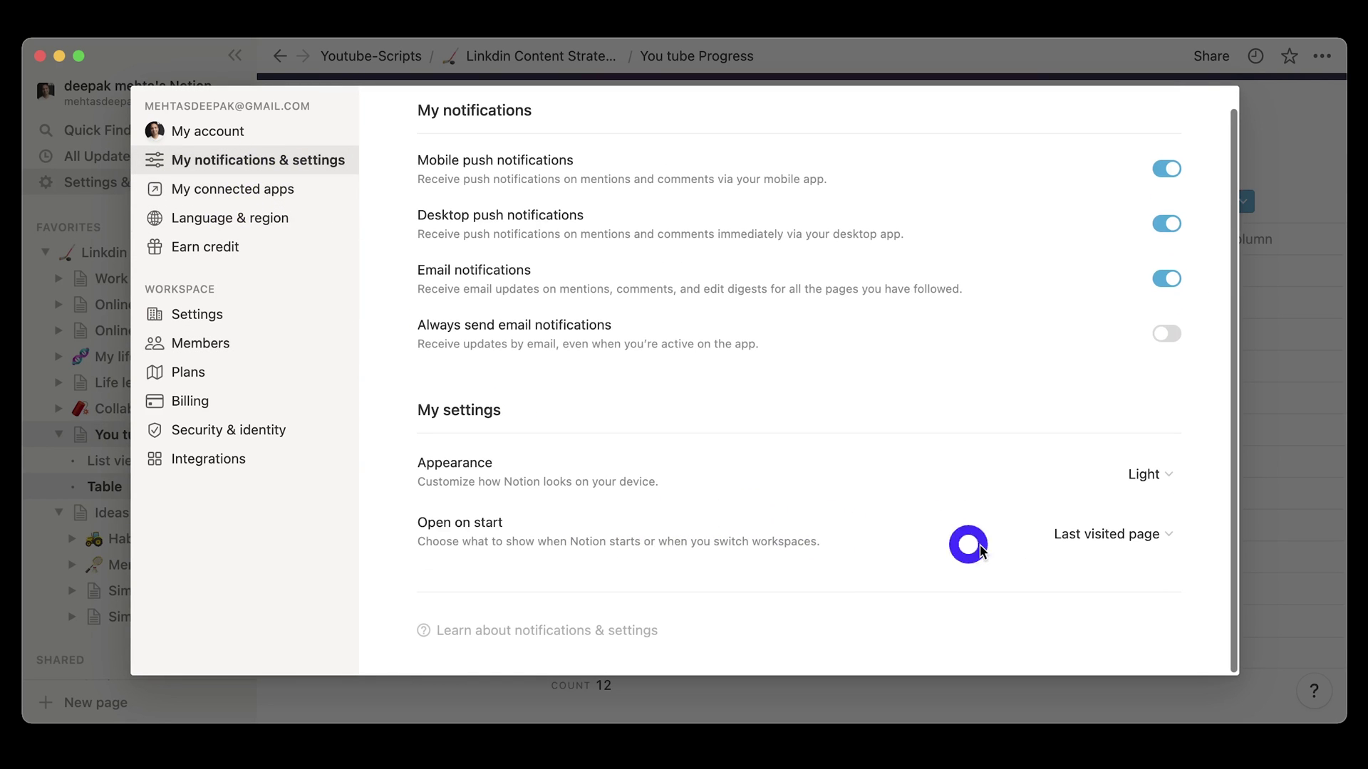
{"action": "left_click", "coordinate": [1117, 535]}
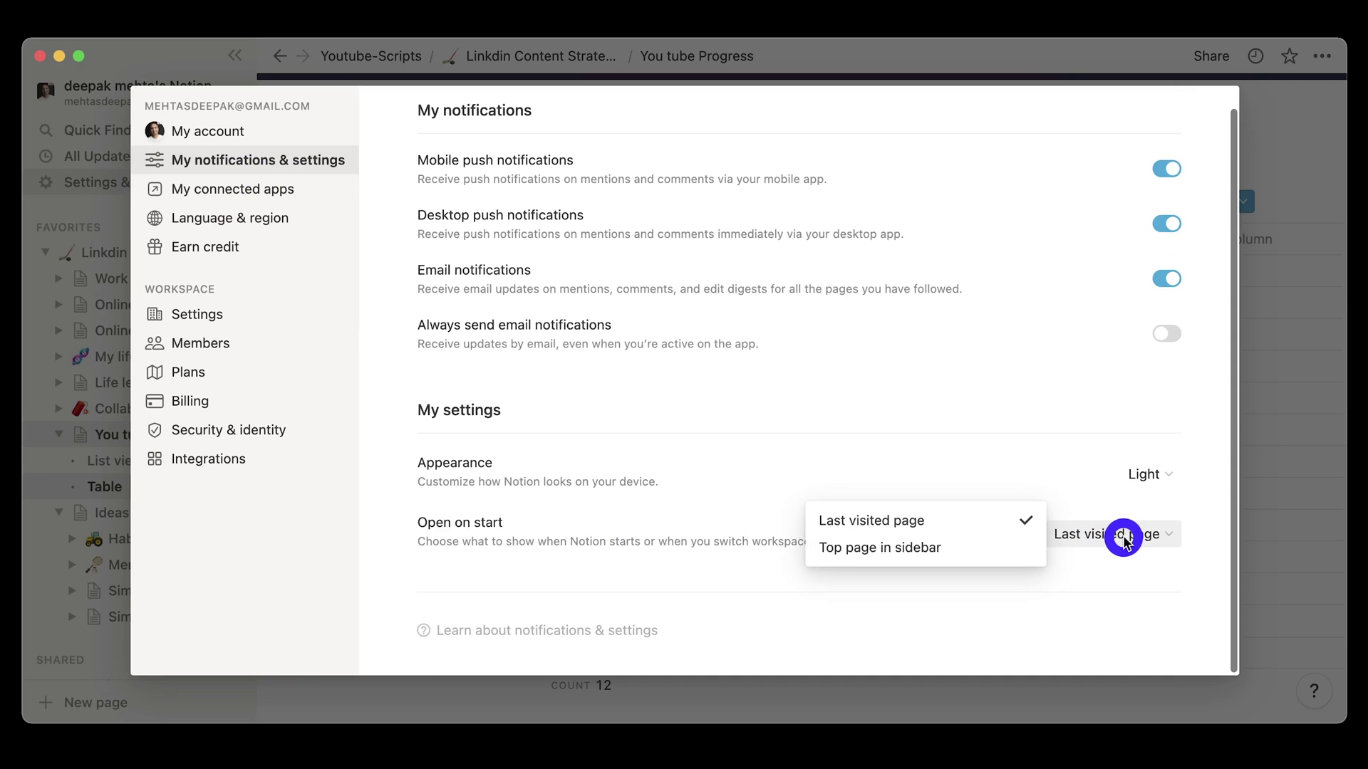